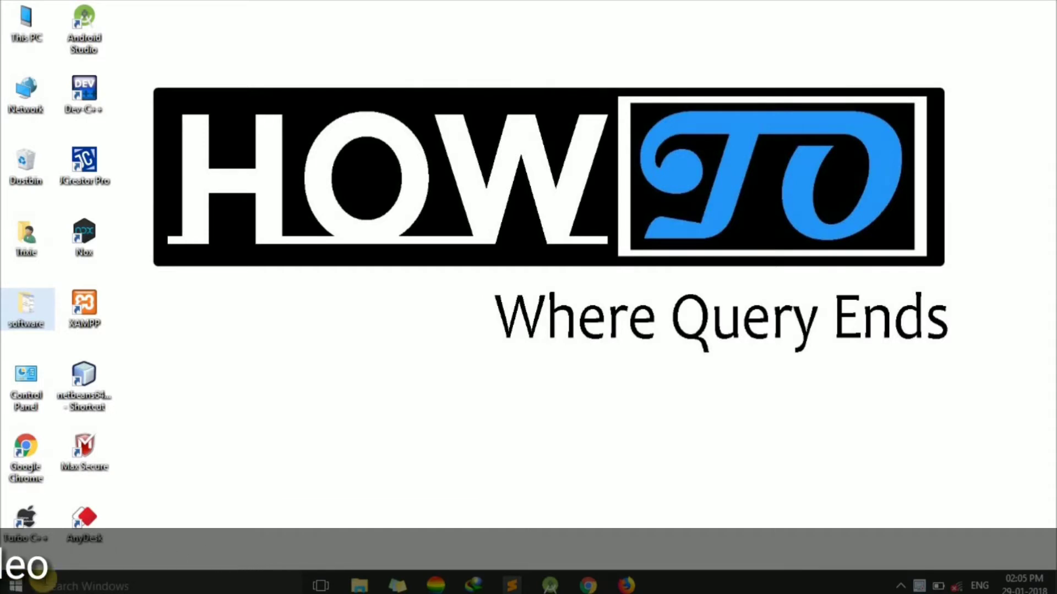
Step: Search 'firewall' from Start and open the Windows Firewall control panel maximized
left_click(22, 587)
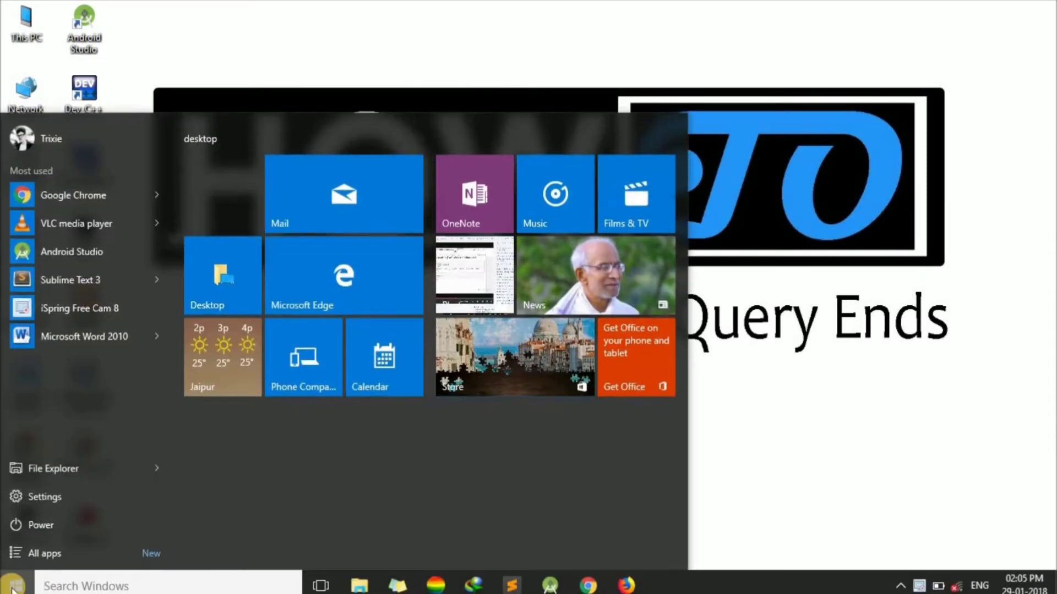
type("firew")
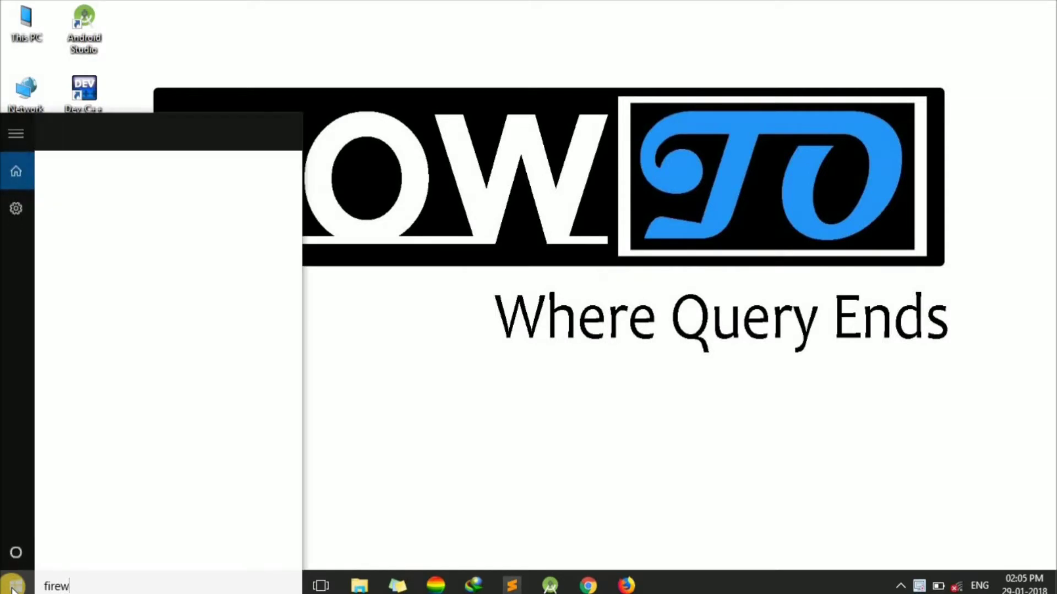
type("all")
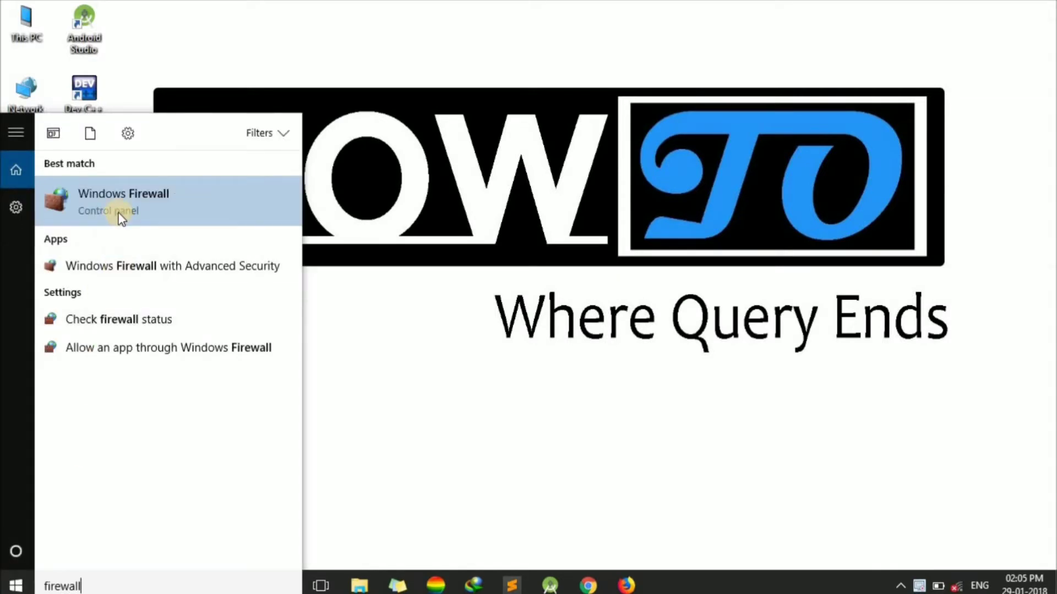
left_click(120, 215)
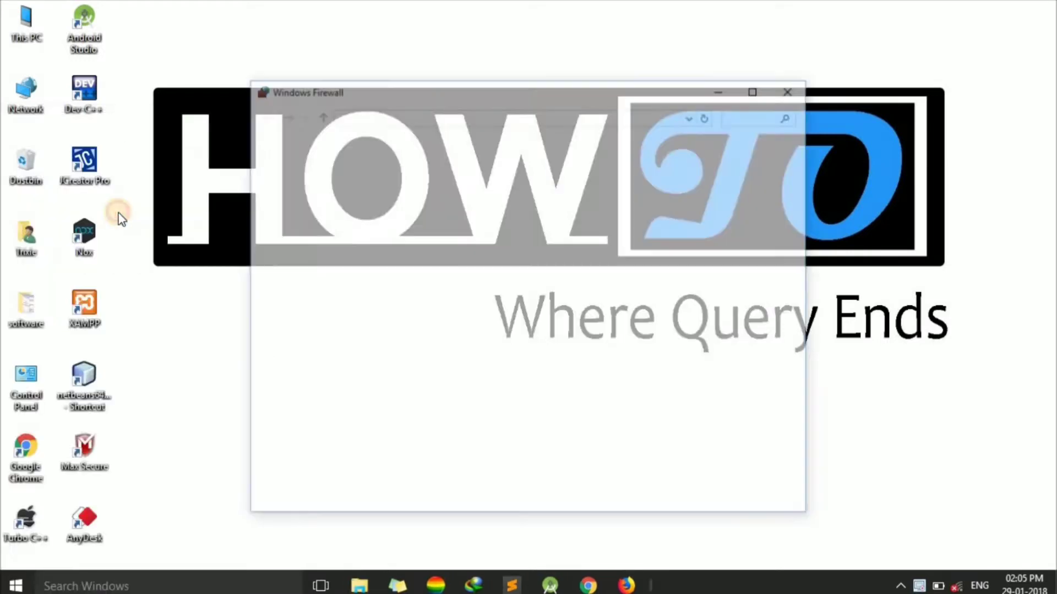
left_click(752, 88)
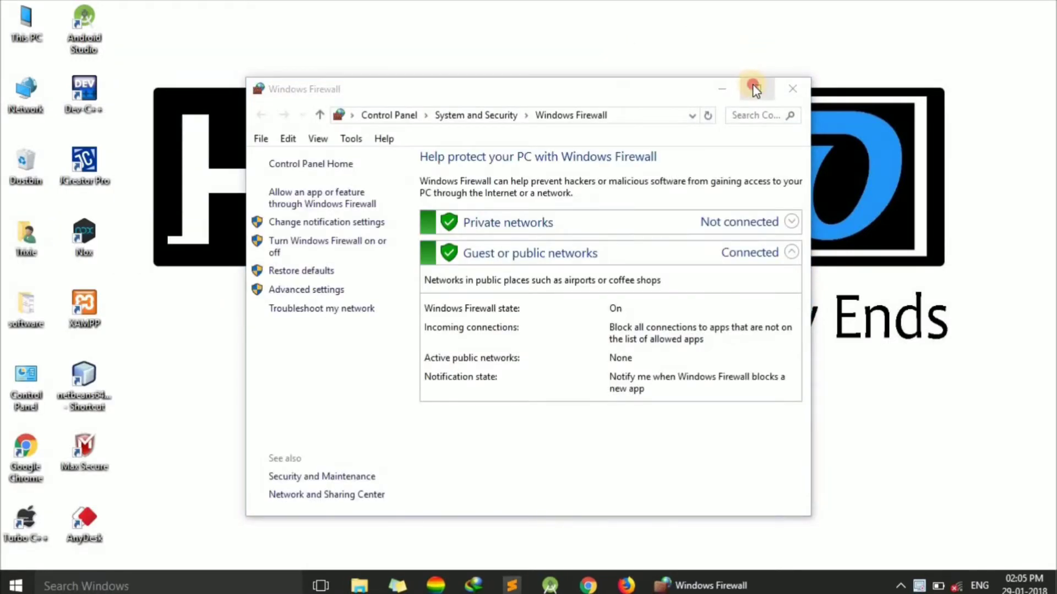
left_click(88, 116)
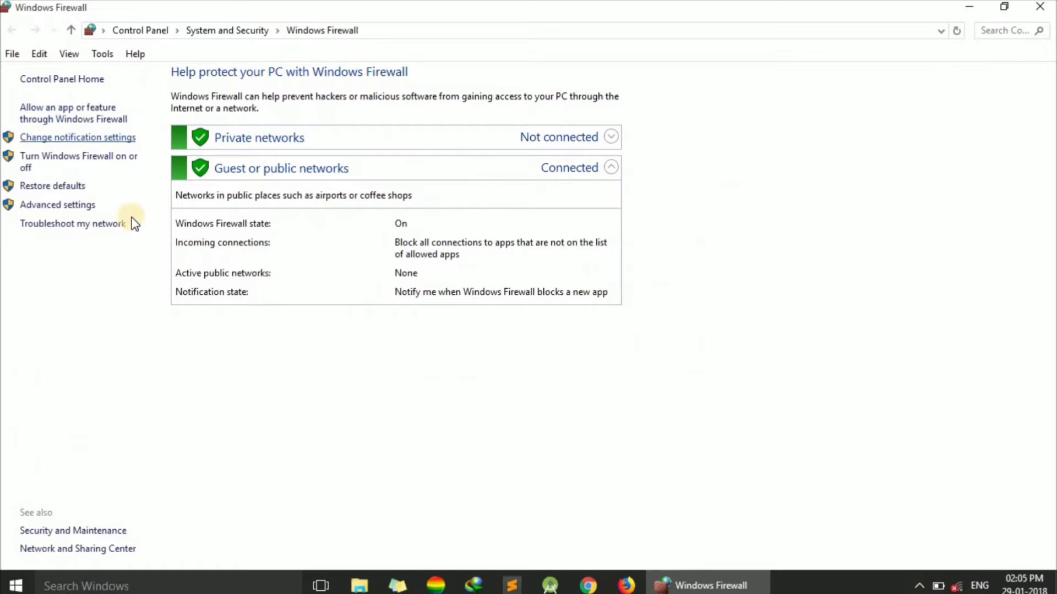
Step: Open Windows Firewall with Advanced Security through Advanced settings and display the Outbound Rules list
left_click(63, 205)
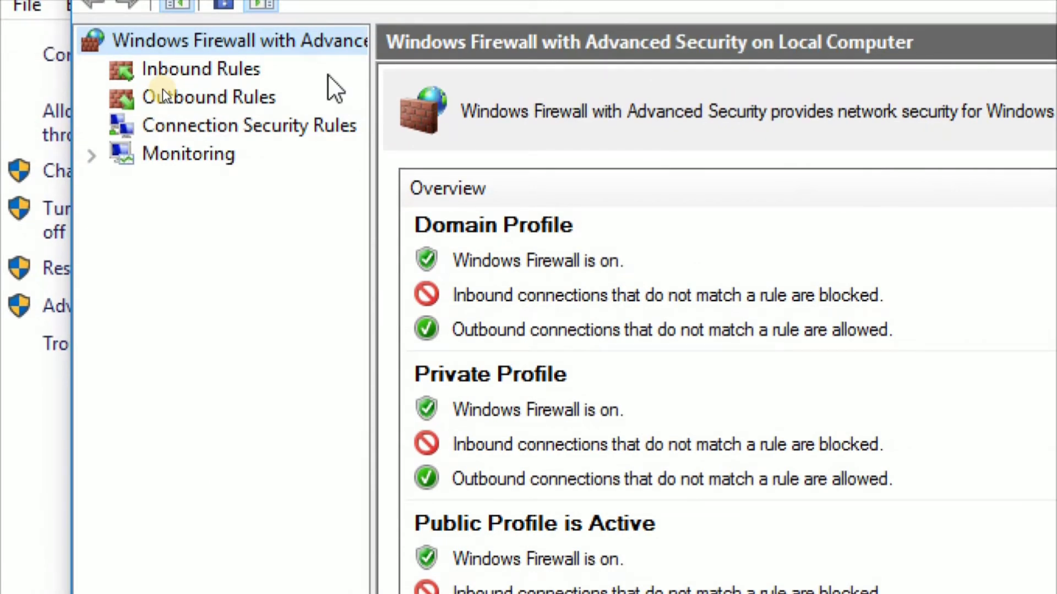
left_click(238, 99)
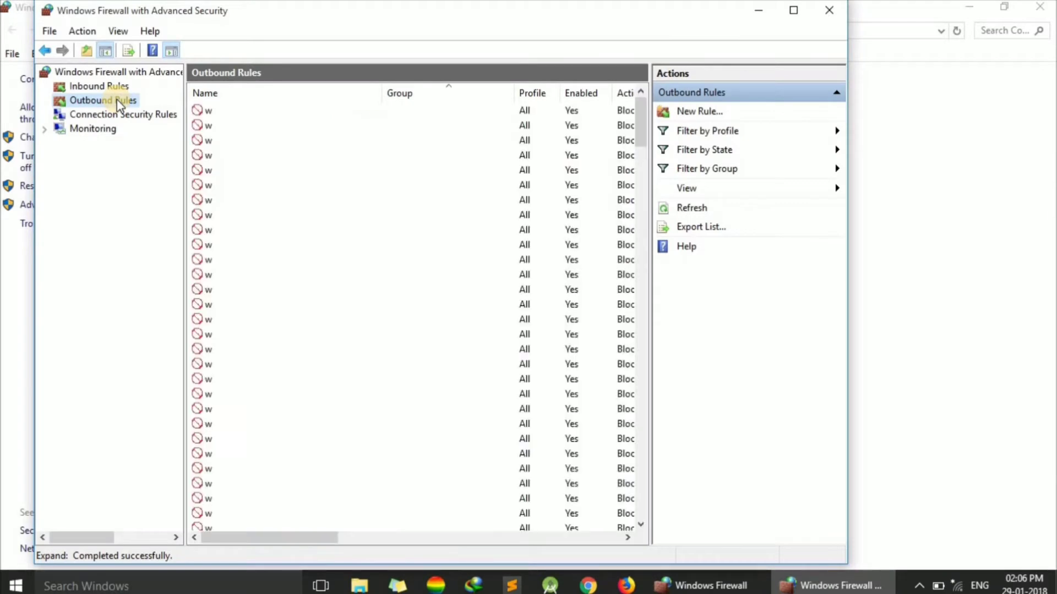
Step: Start a new Program-type outbound rule and advance the wizard to its Program step
left_click(690, 112)
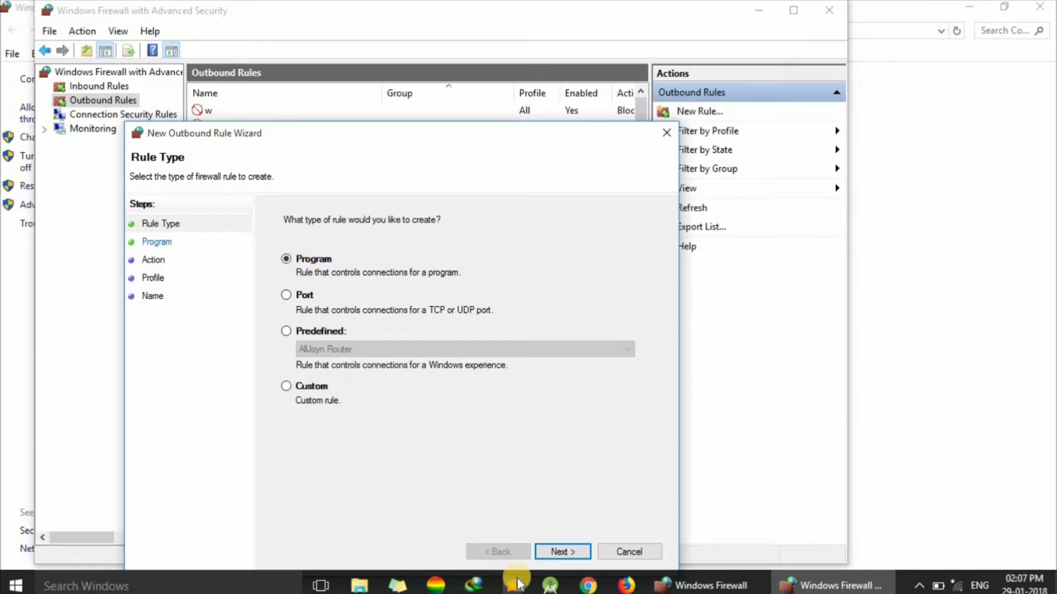
left_click(563, 551)
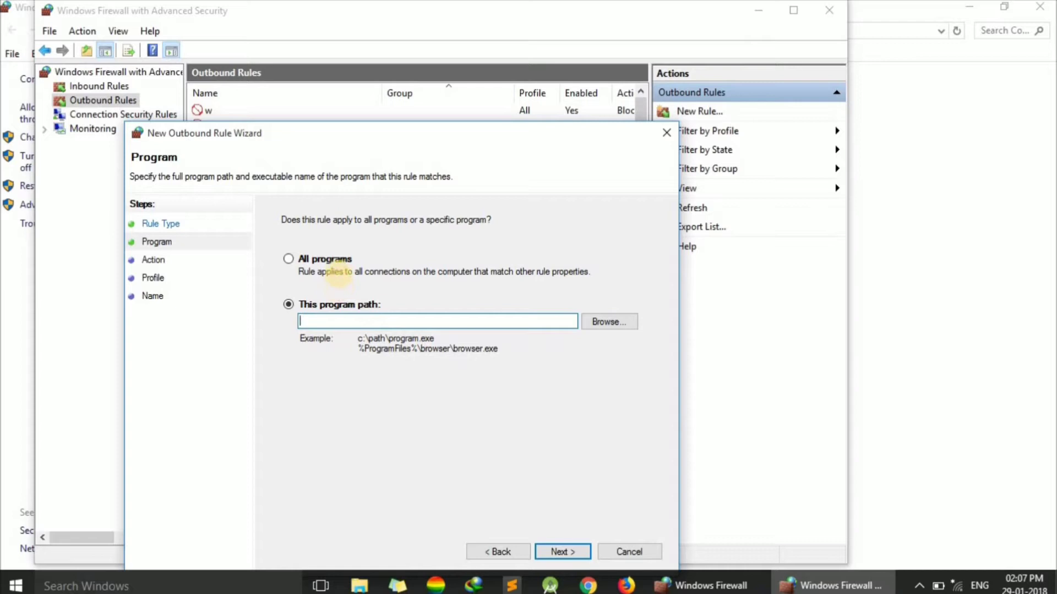
Step: Switch the rule from All programs to This program path and focus its path box
left_click(288, 260)
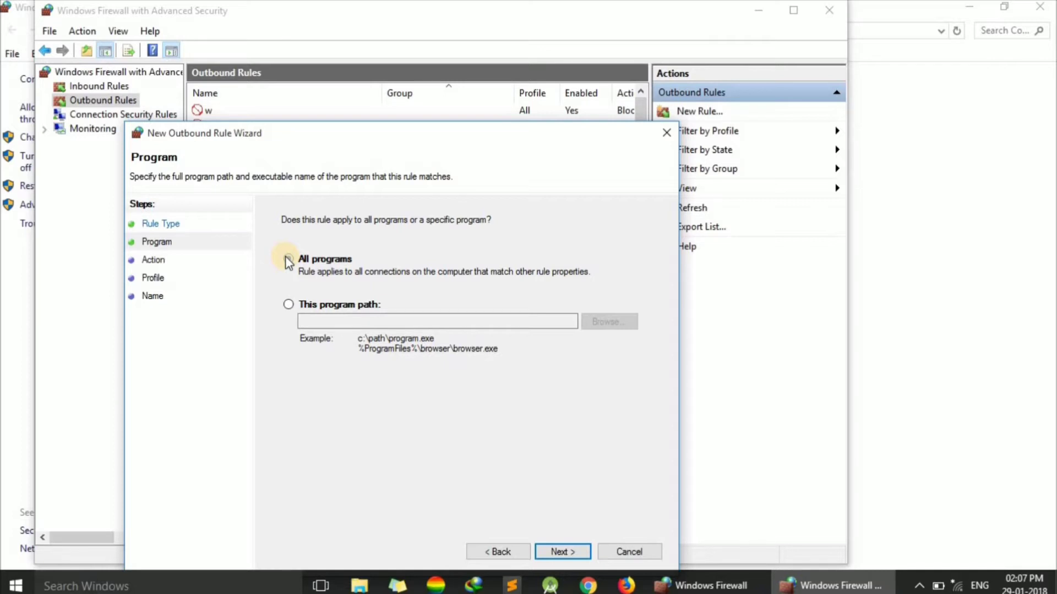
left_click(288, 305)
left_click(349, 323)
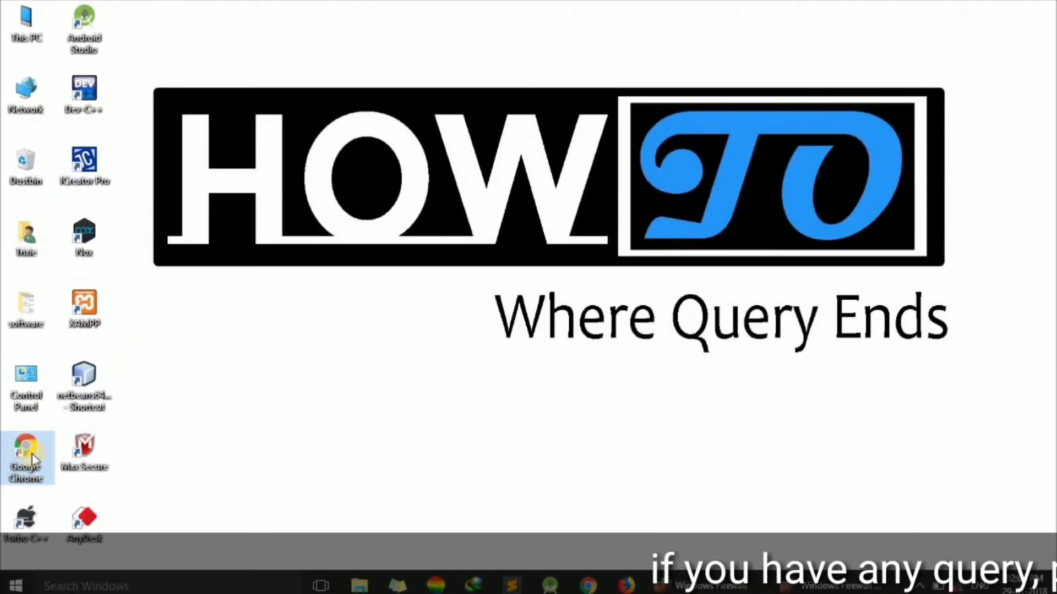
Step: Open Chrome's install folder from its shortcut and copy the path C:\Program Files (x86)\Google\Chrome\Application
right_click(32, 454)
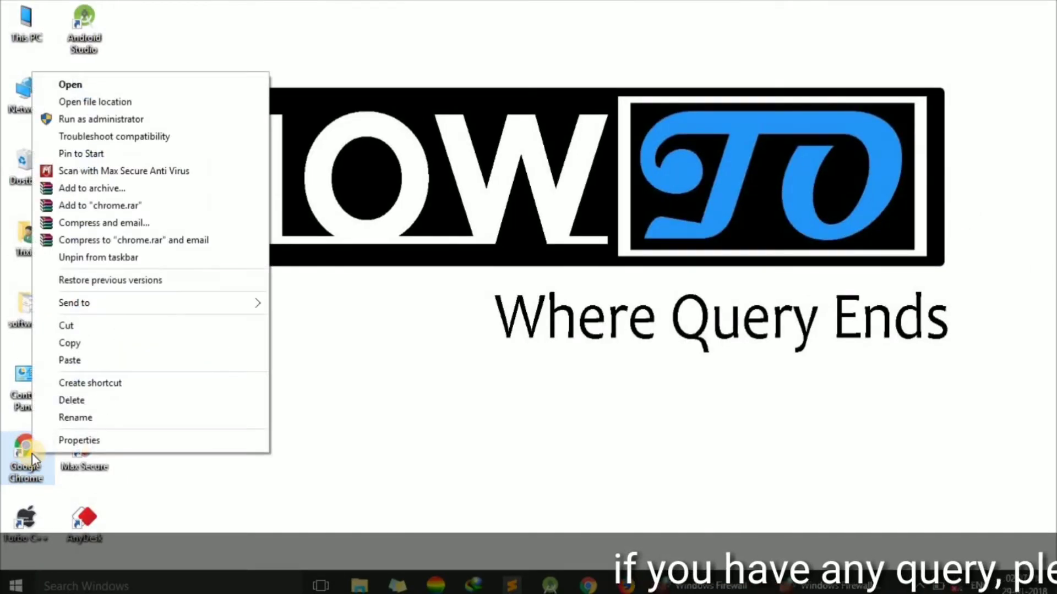
left_click(96, 100)
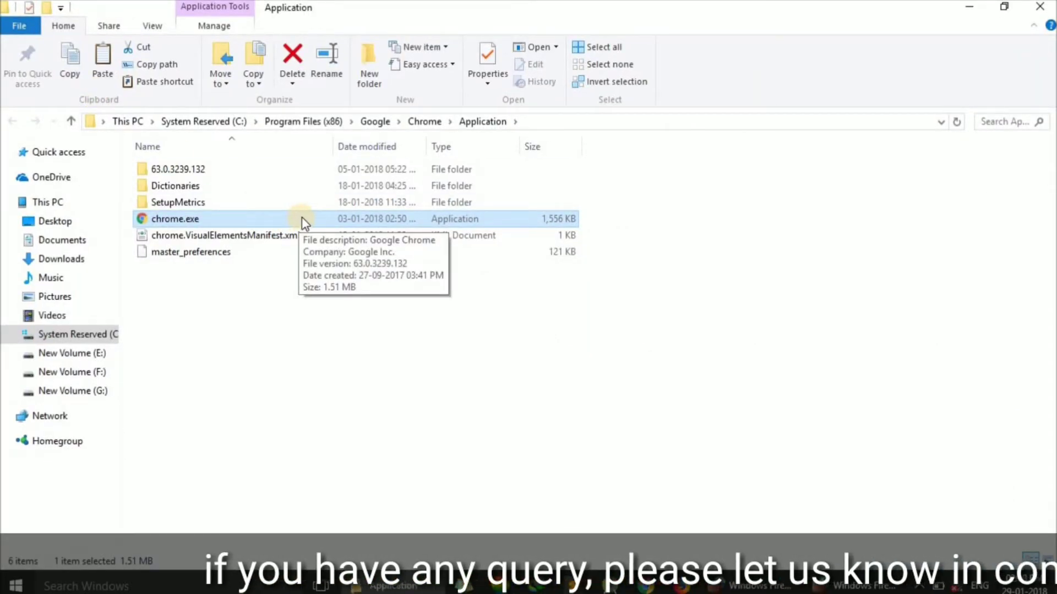
left_click(541, 120)
key("ctrl+c")
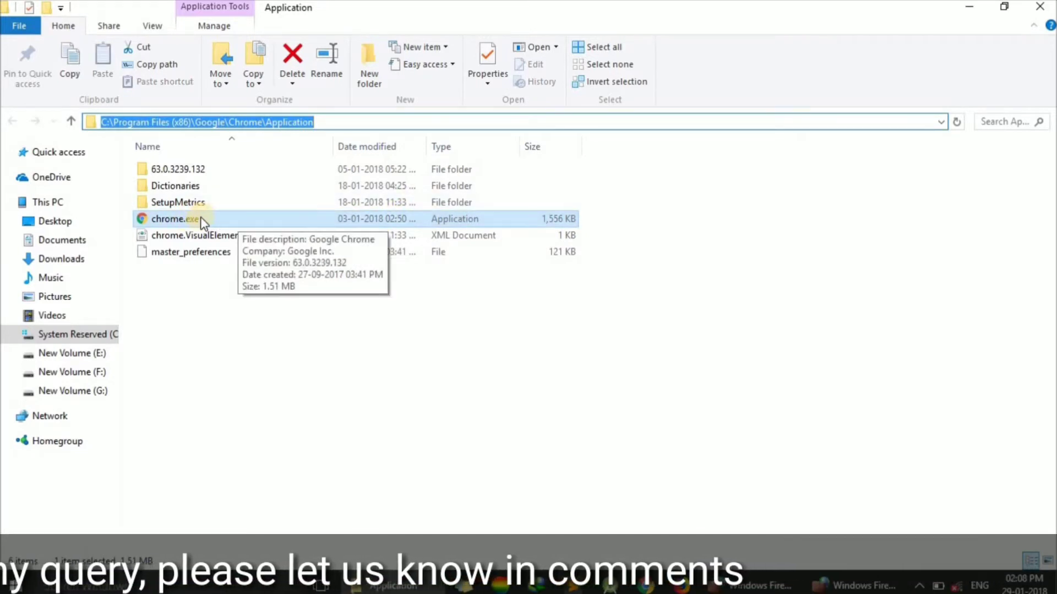
key("Escape")
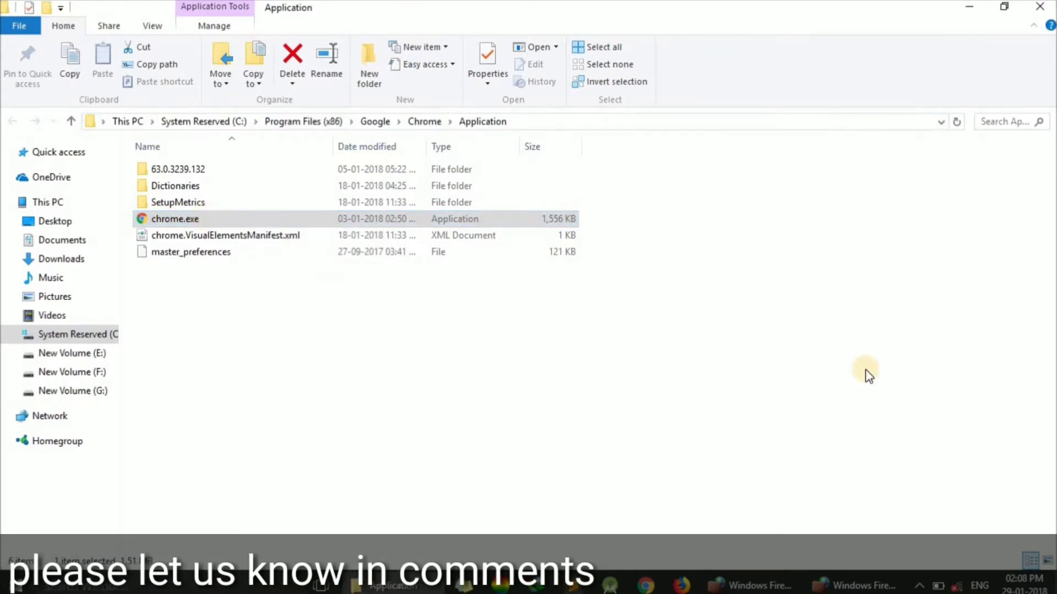
Step: Enter C:\Program Files (x86)\Google\Chrome\Application\chrome.exe as the rule's program path
left_click(866, 586)
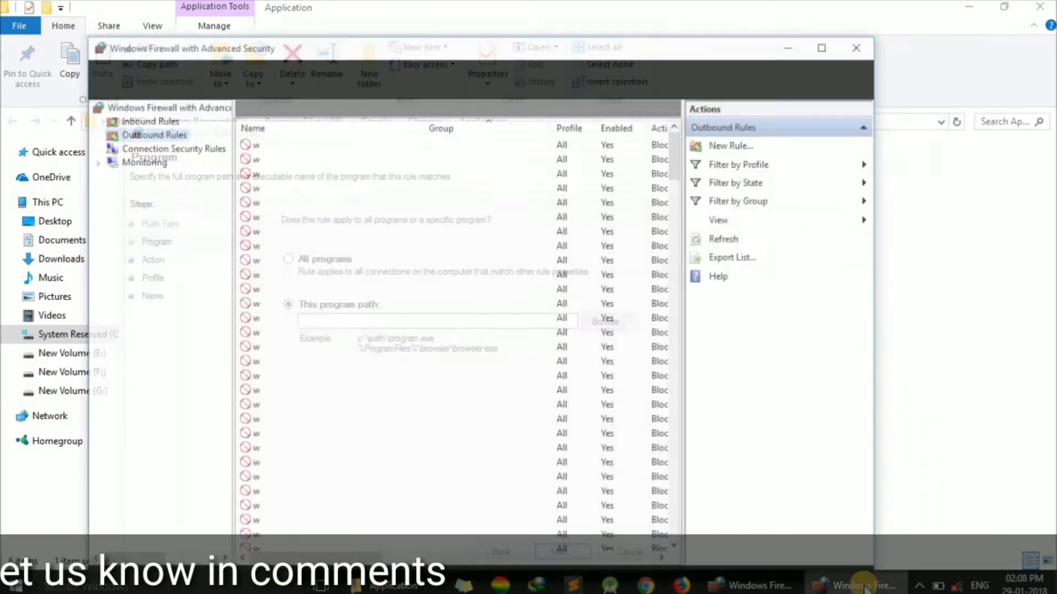
left_click(440, 320)
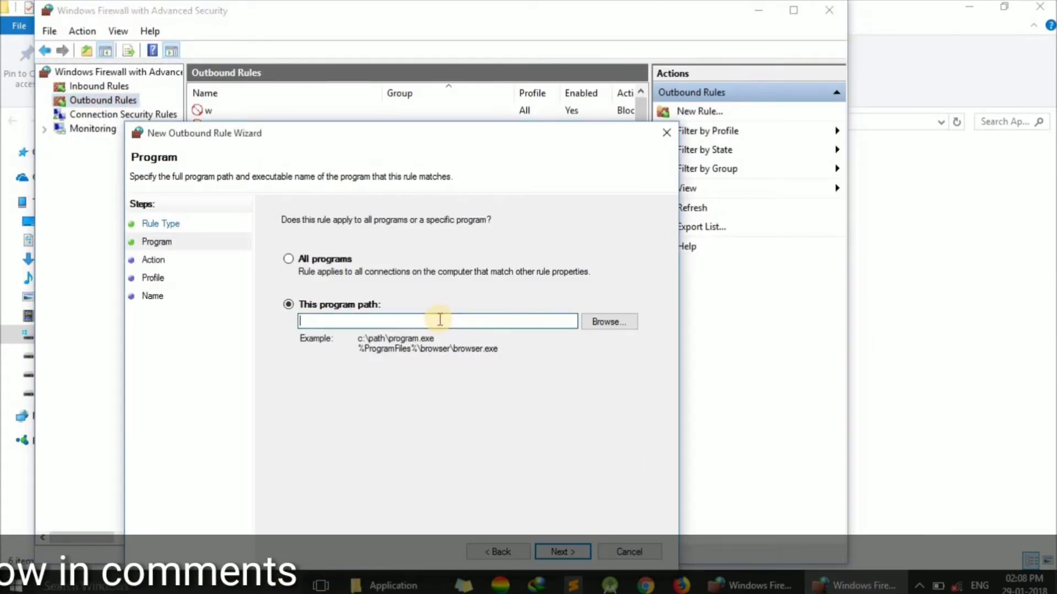
key("ctrl+v")
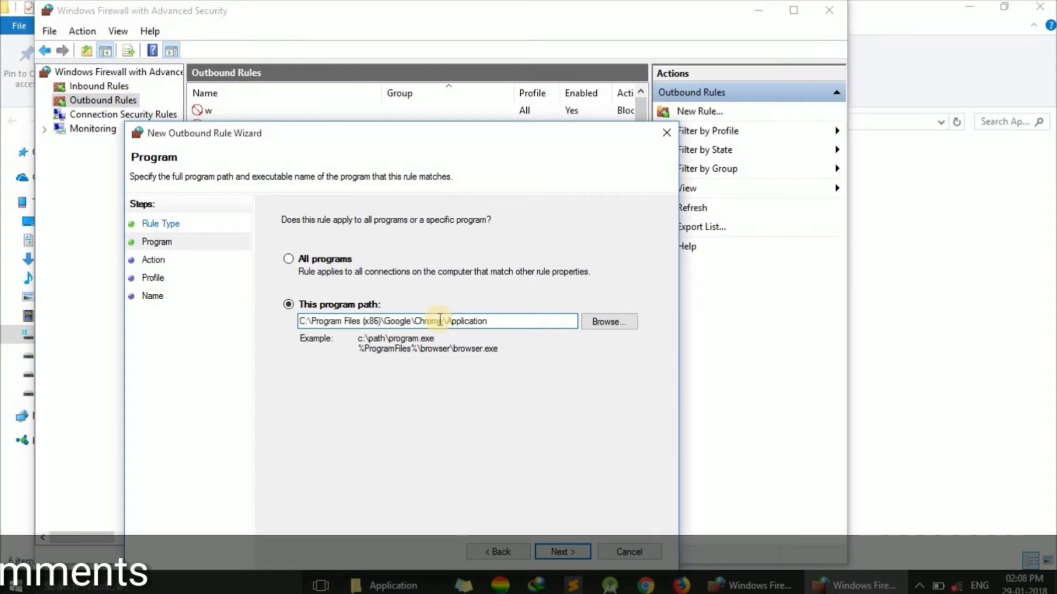
type("\\chrome.exe")
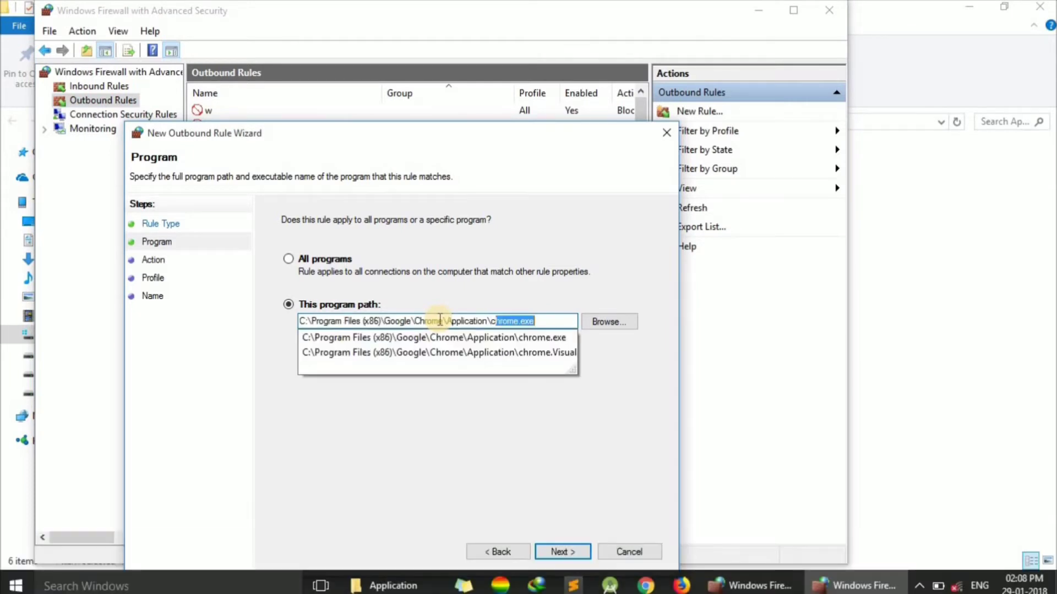
left_click(479, 342)
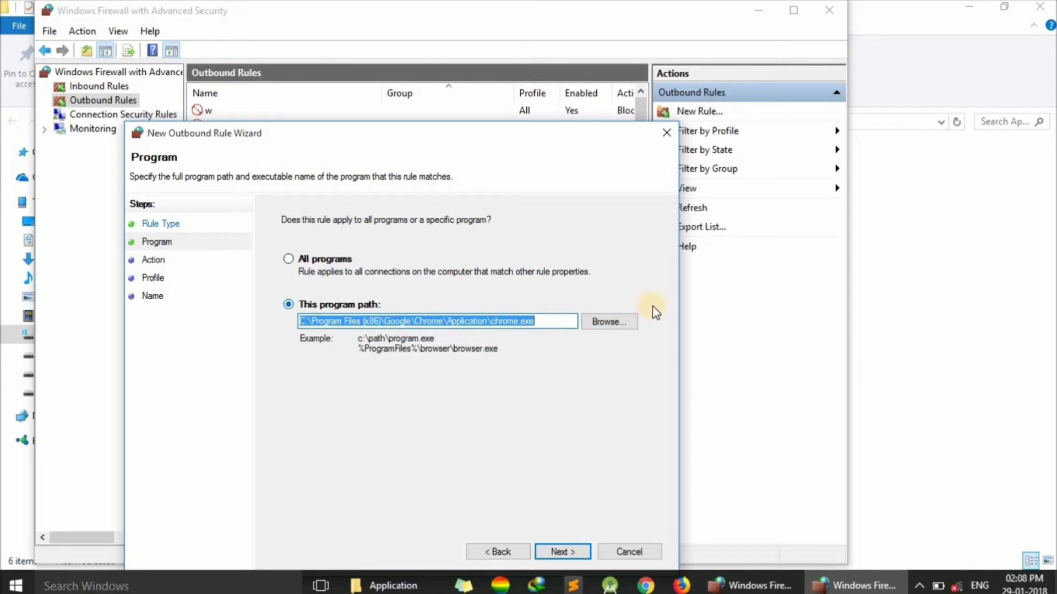
left_click(625, 326)
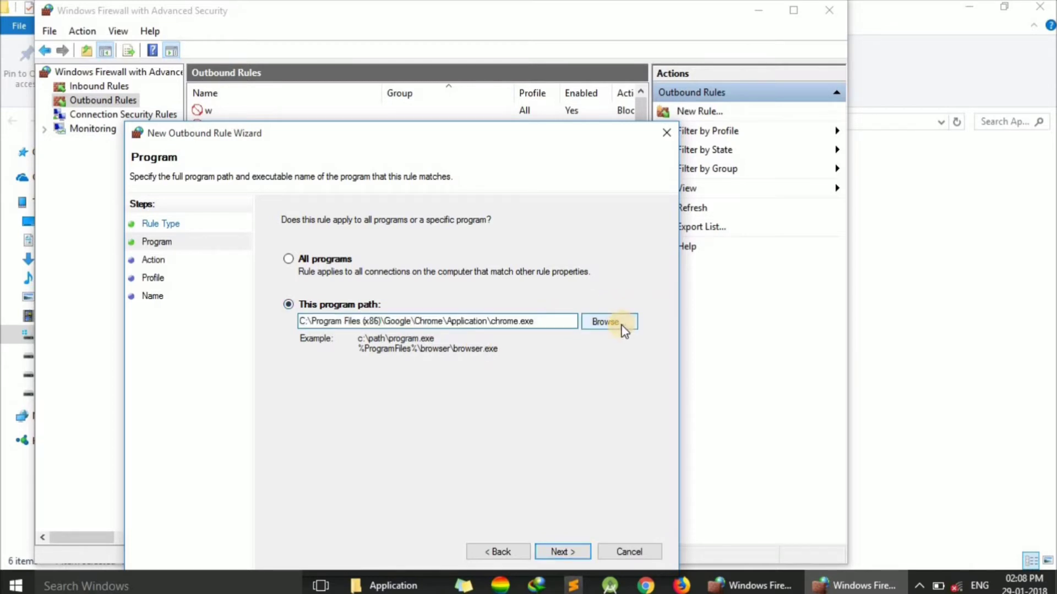
key("Escape")
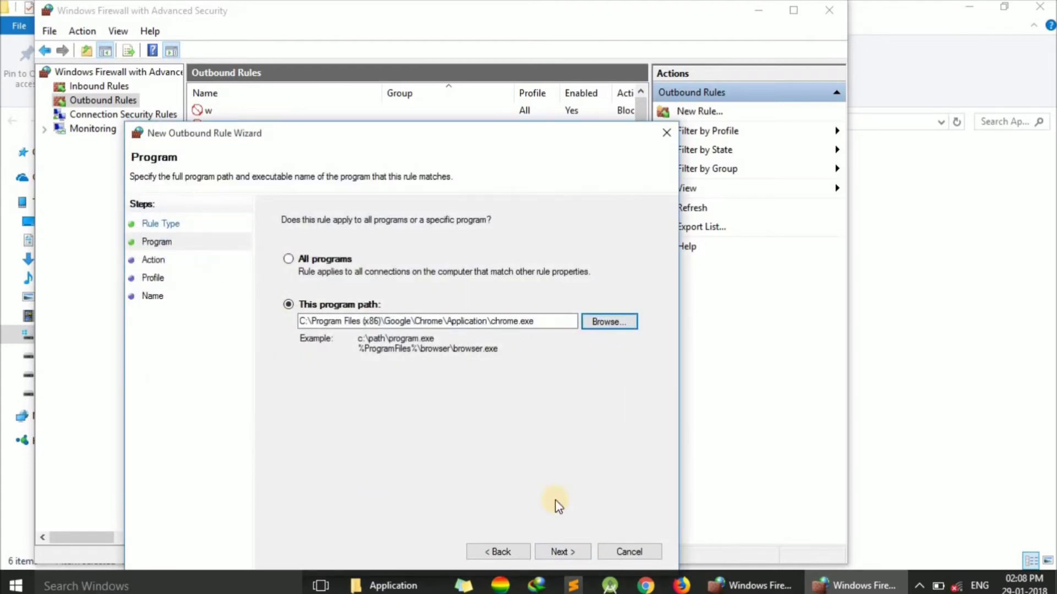
Step: Advance the wizard to the Action step with Block the connection selected
left_click(564, 552)
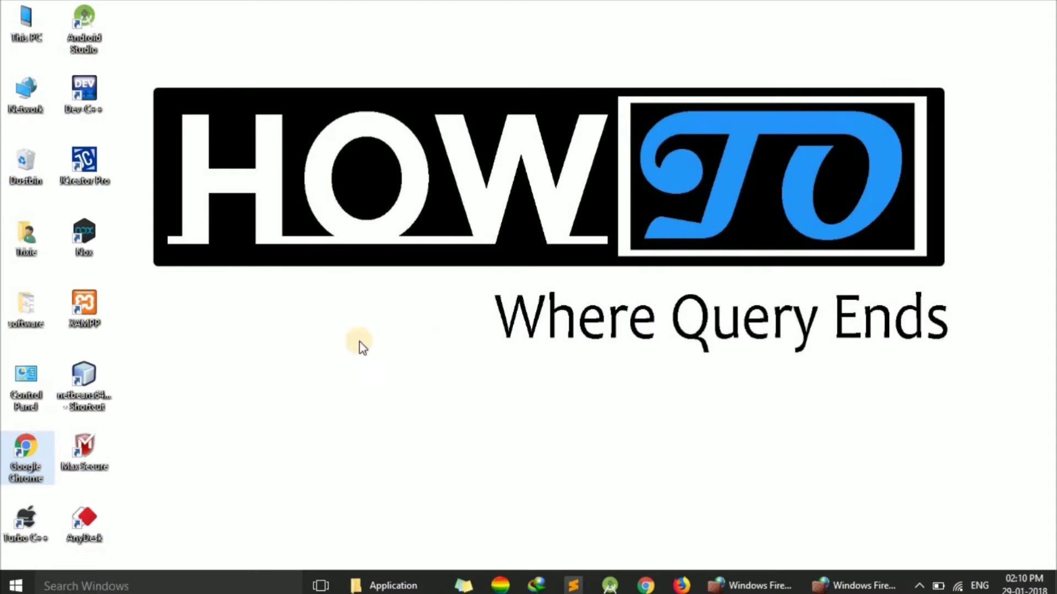
Step: Launch Chrome, confirm a Google search for 'howto' still returns results, then minimize it
double_click(20, 479)
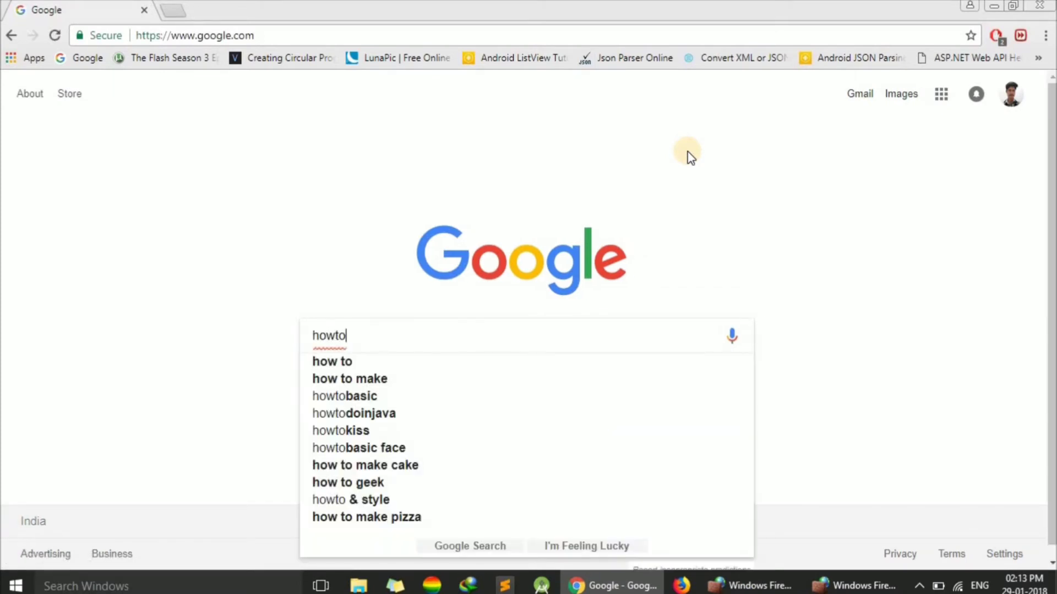
key("F5")
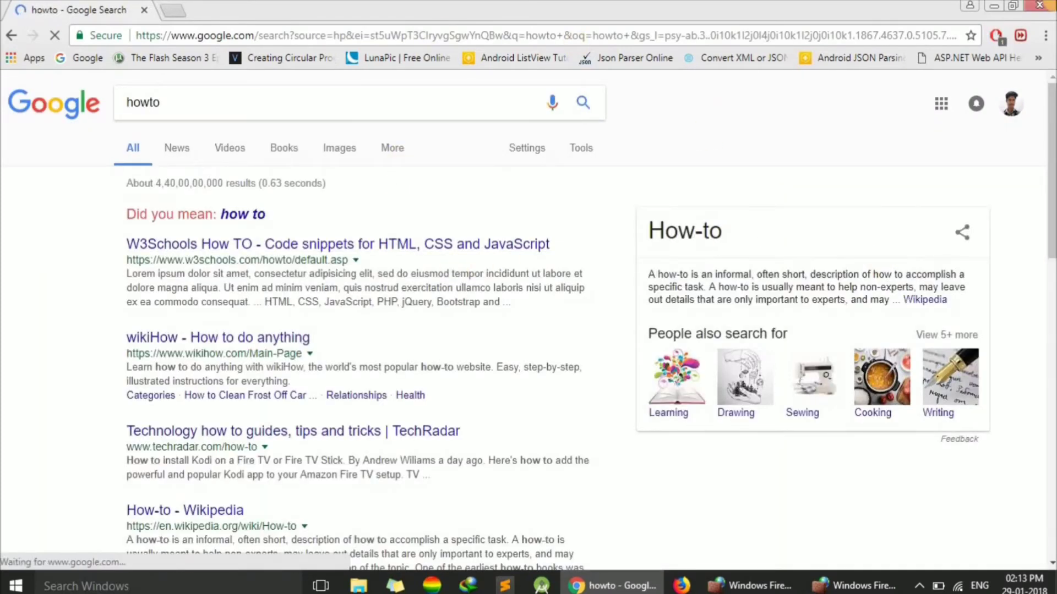
key("super+d")
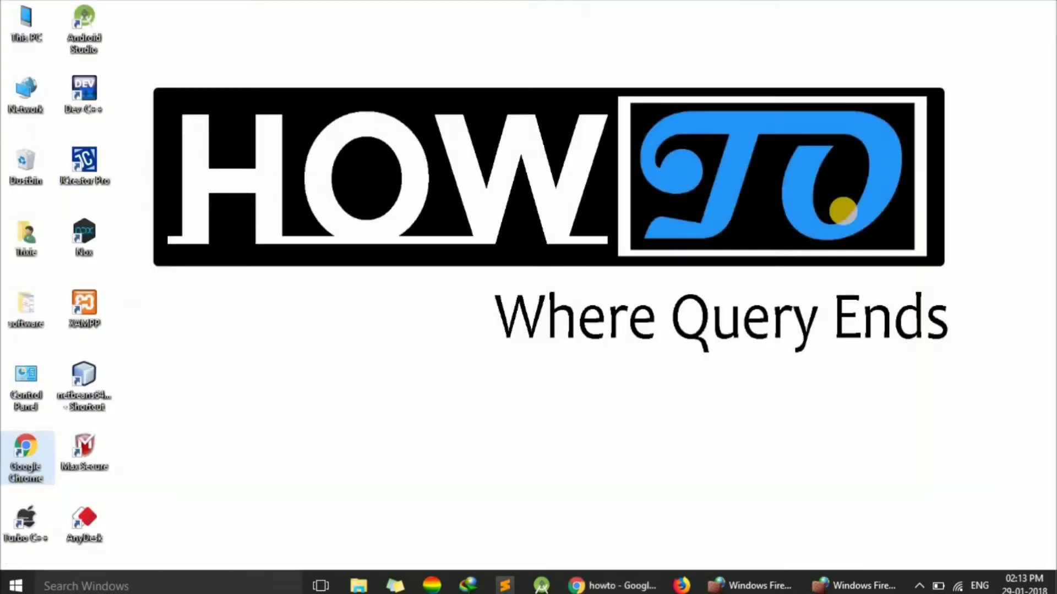
Step: Return to the wizard and move past the Action and Profile steps to the Name page
left_click(831, 585)
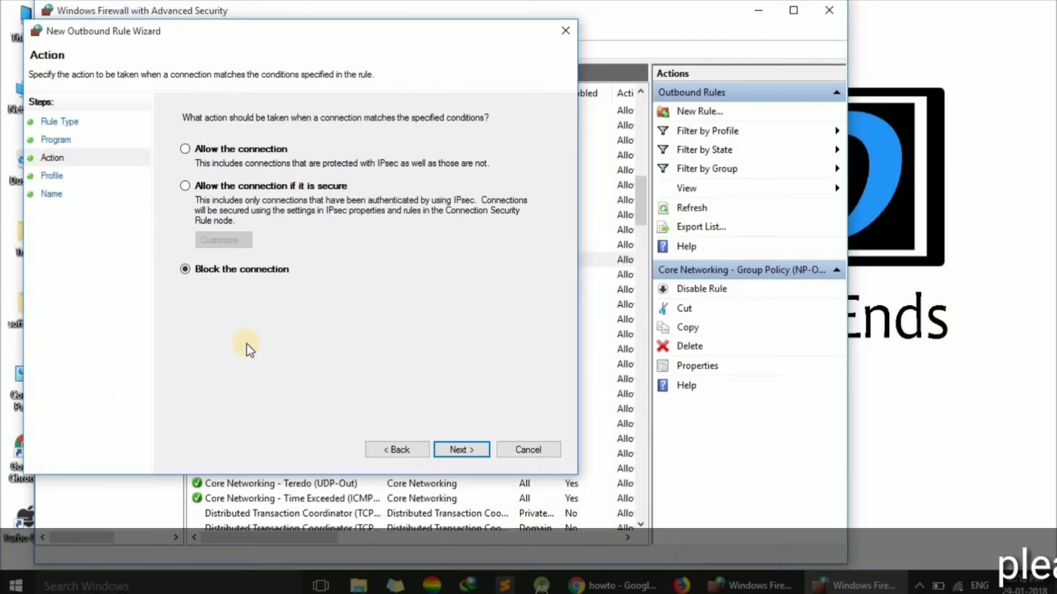
left_click(479, 449)
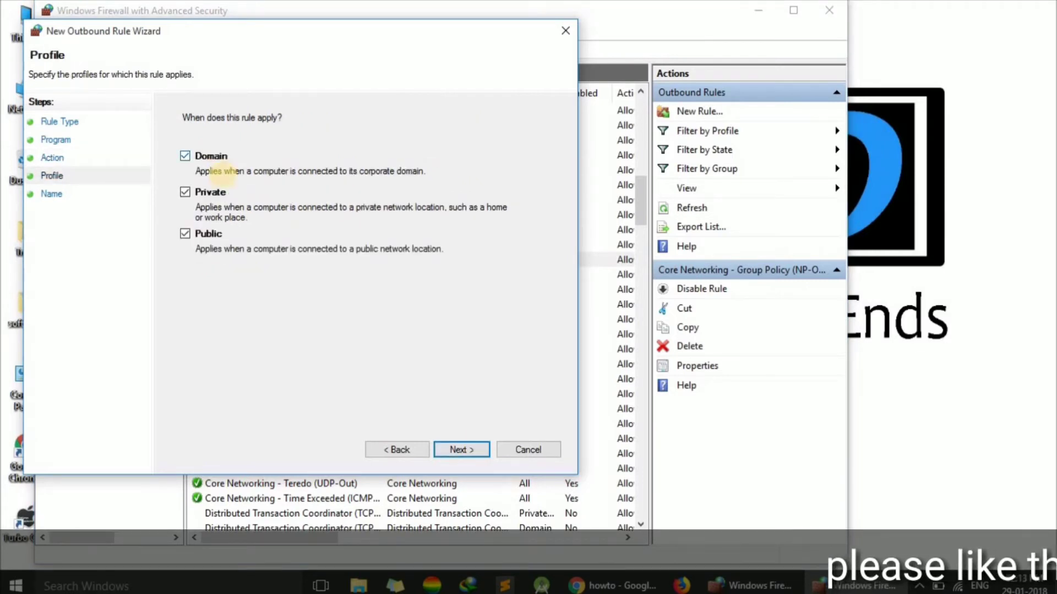
left_click(465, 450)
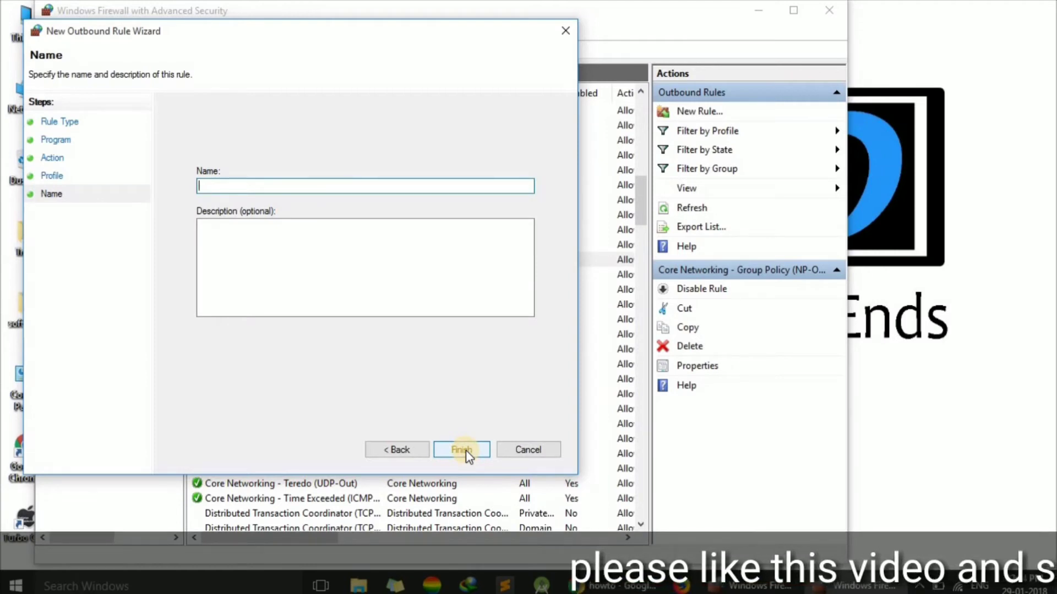
Step: Name the rule 'chromeblocked' and describe it as 'do not allowe chrome access internet'
type("chrome")
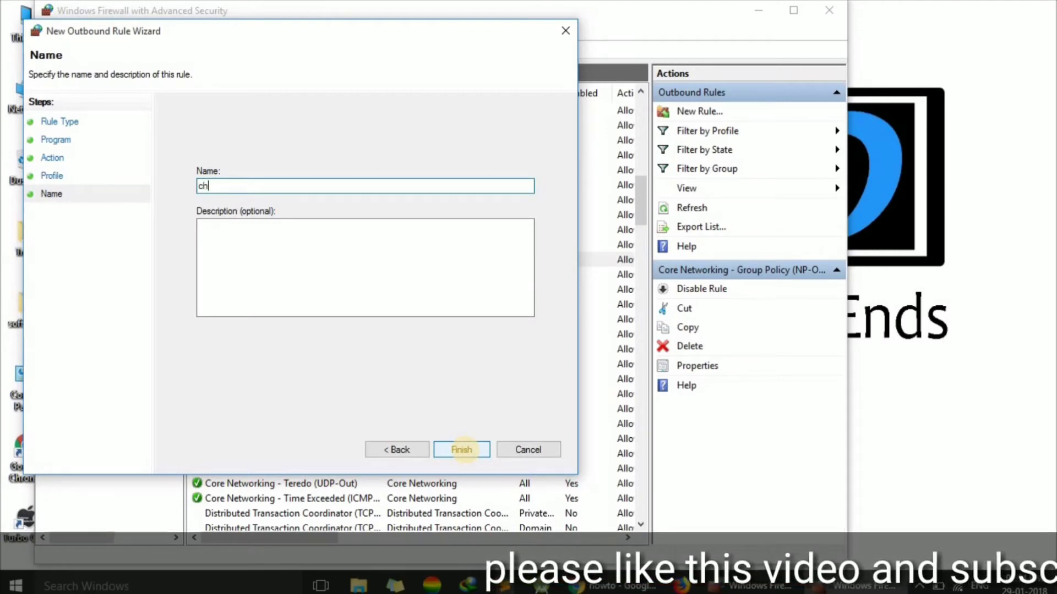
key("BackSpace")
key("BackSpace")
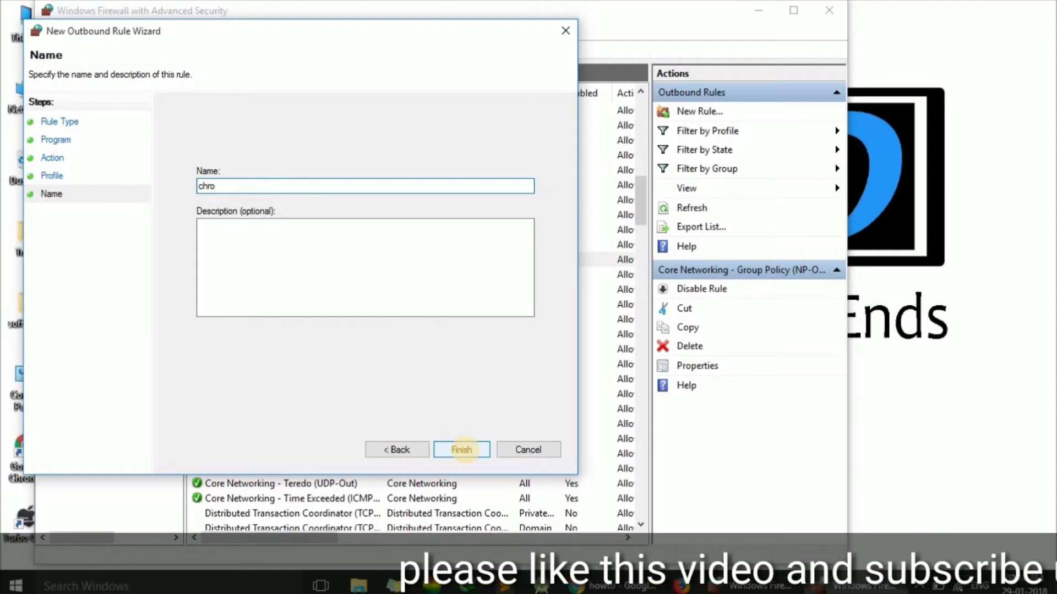
type("meblocked")
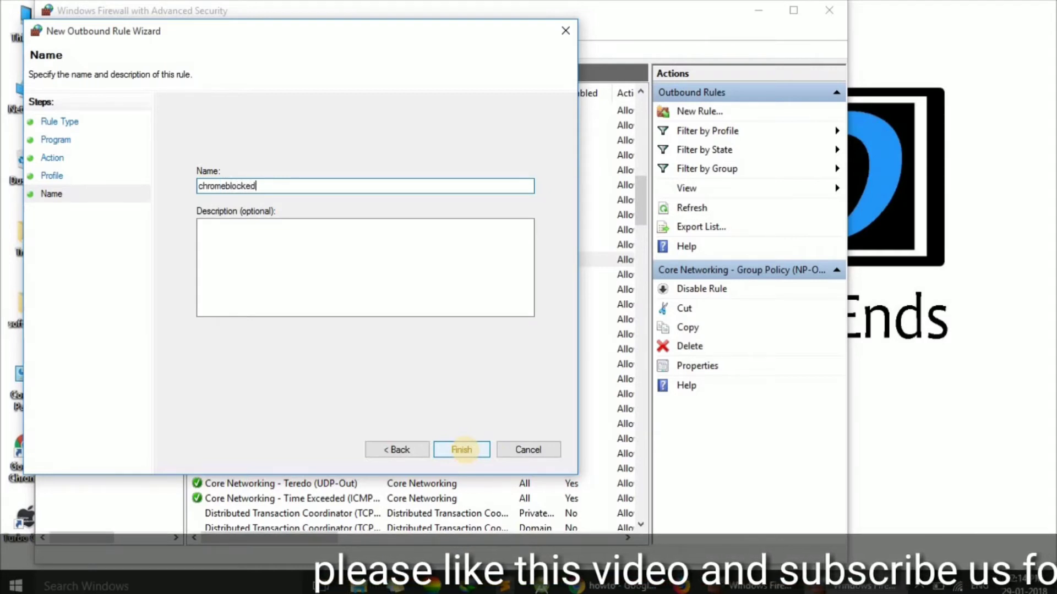
left_click(265, 251)
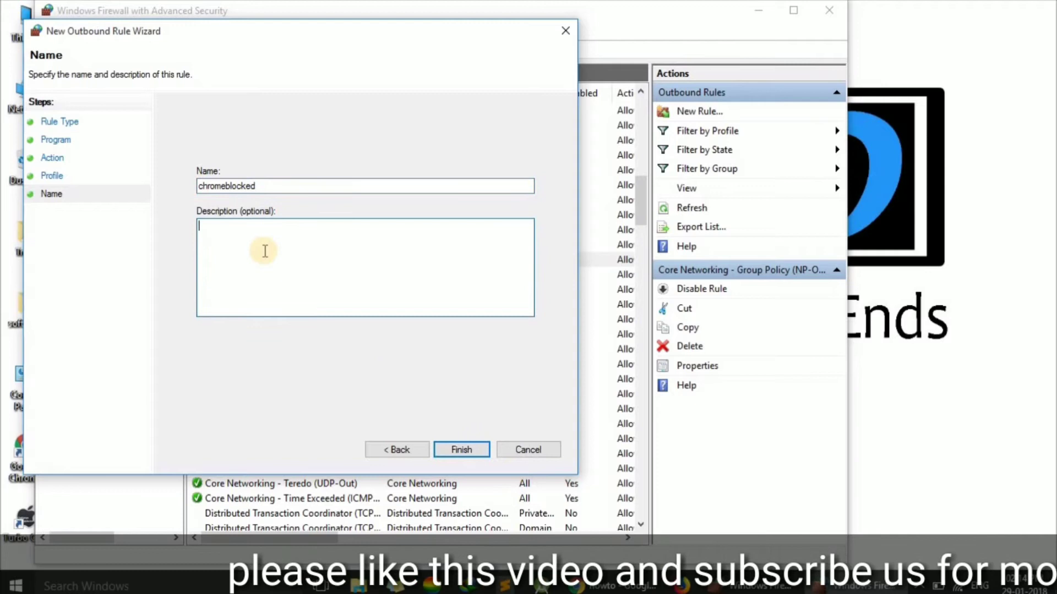
type("do")
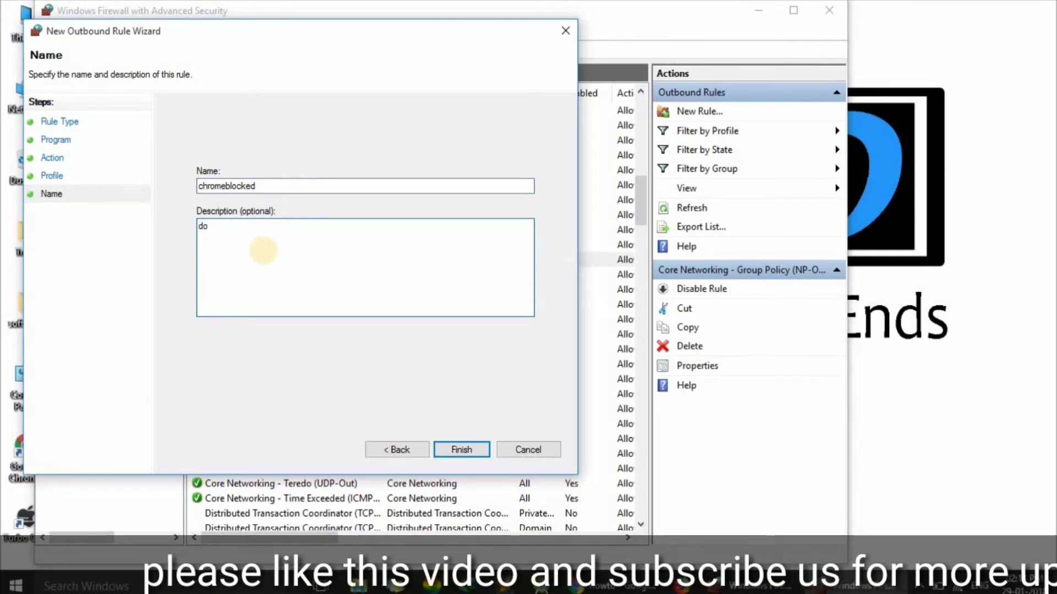
type(" not allow")
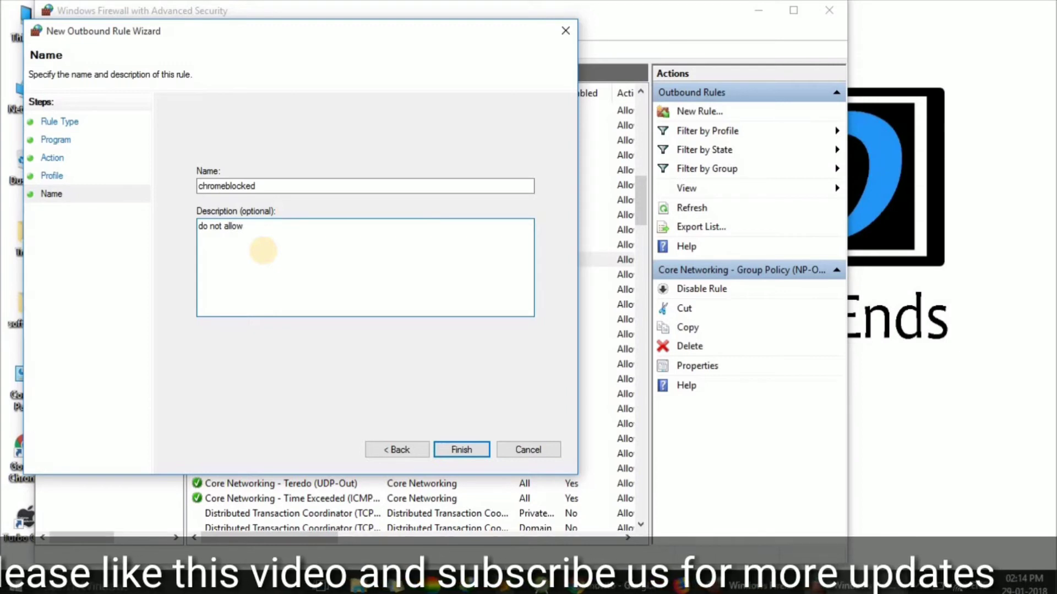
type("e chrome to")
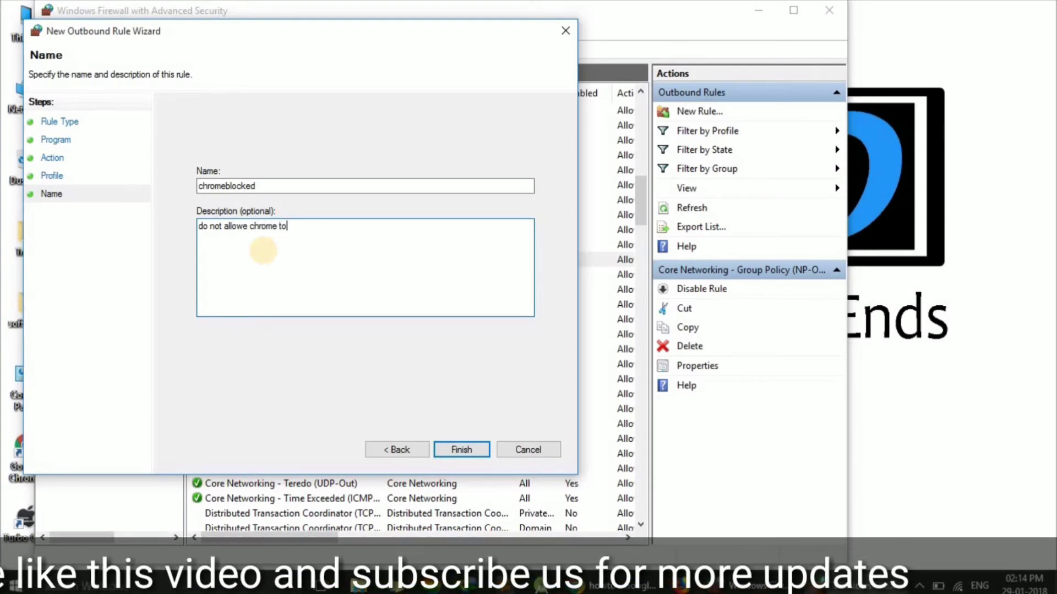
type("access ")
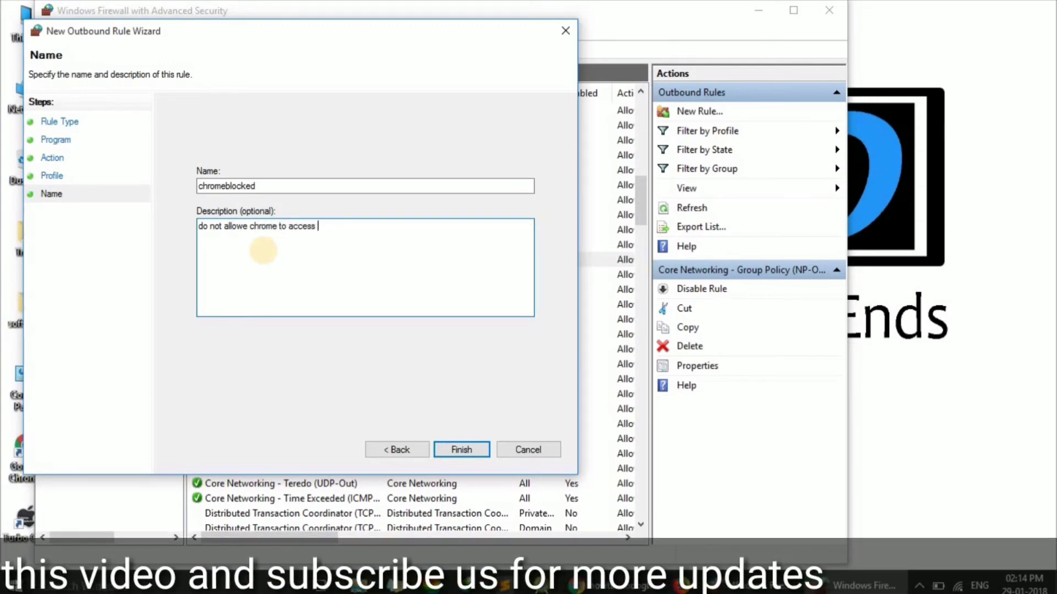
type("internet")
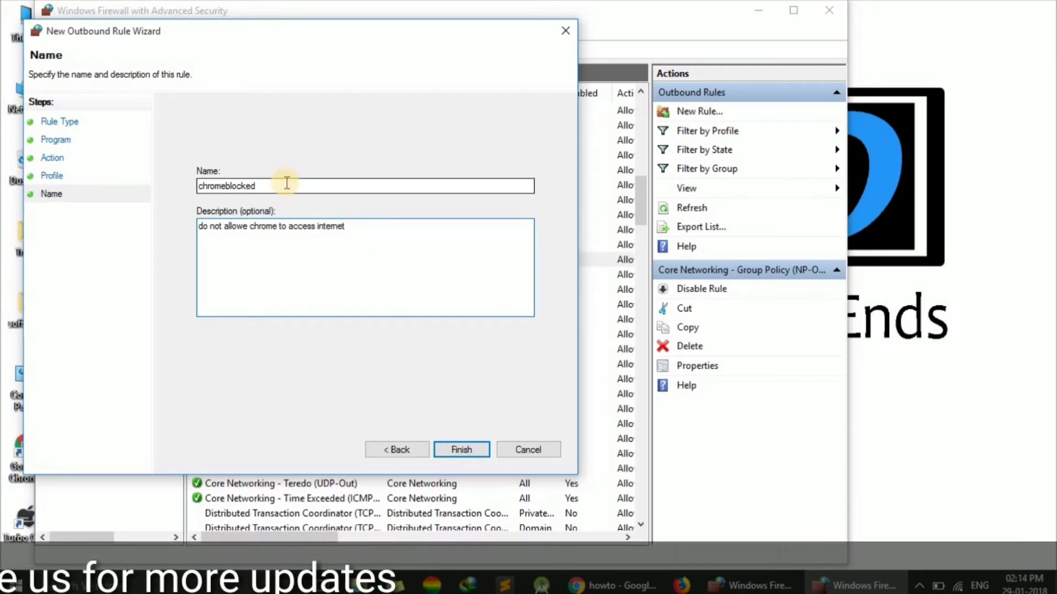
Step: Finish the chromeblocked rule and confirm it is listed in Outbound Rules with Action Block
left_click(462, 450)
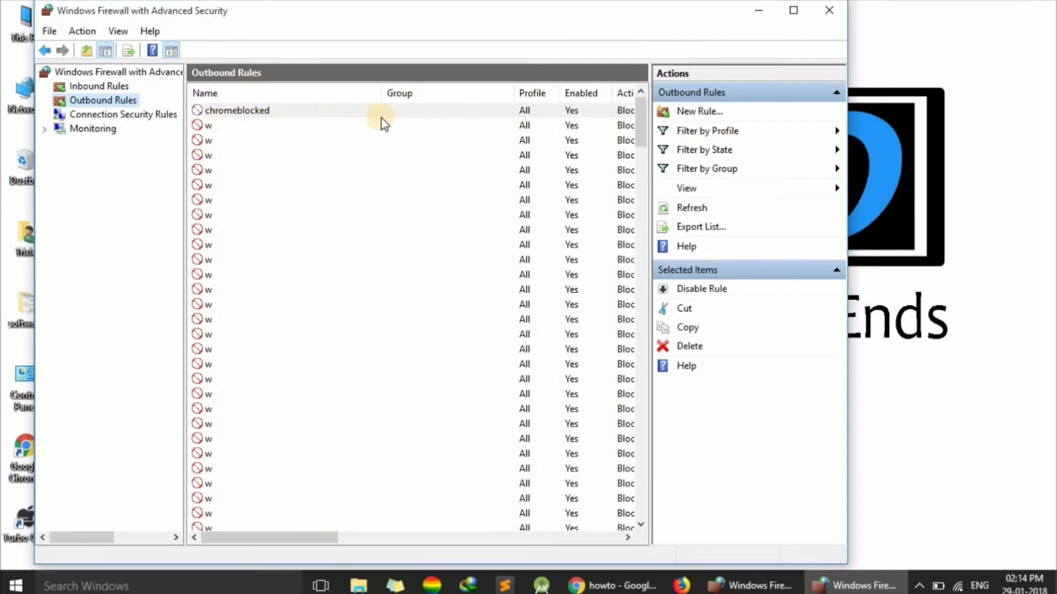
scroll(384, 123, "right", 3)
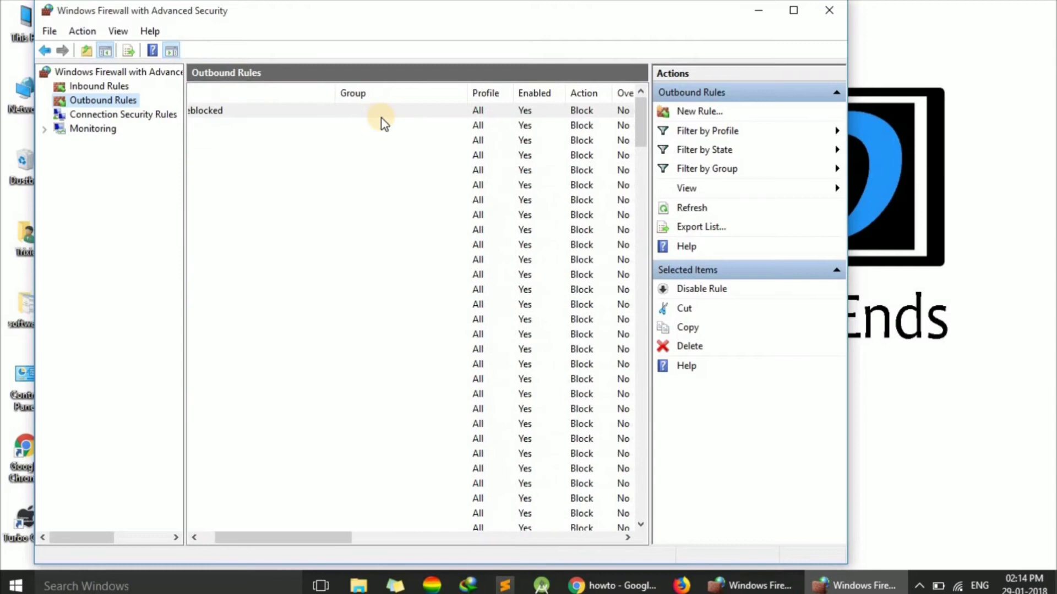
scroll(384, 123, "right", 2)
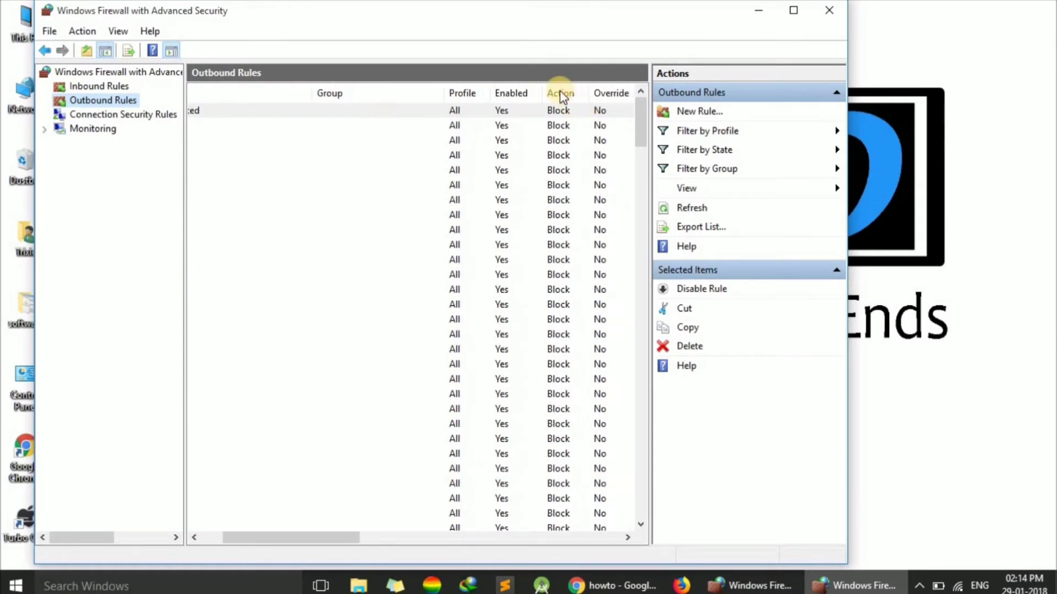
scroll(555, 113, "right", 1)
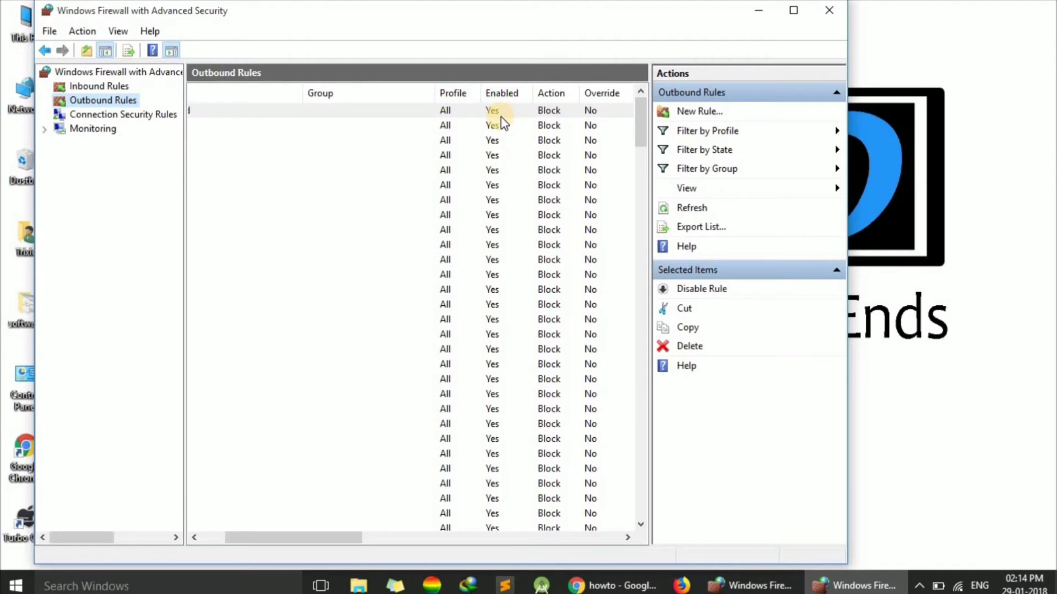
key("super+d")
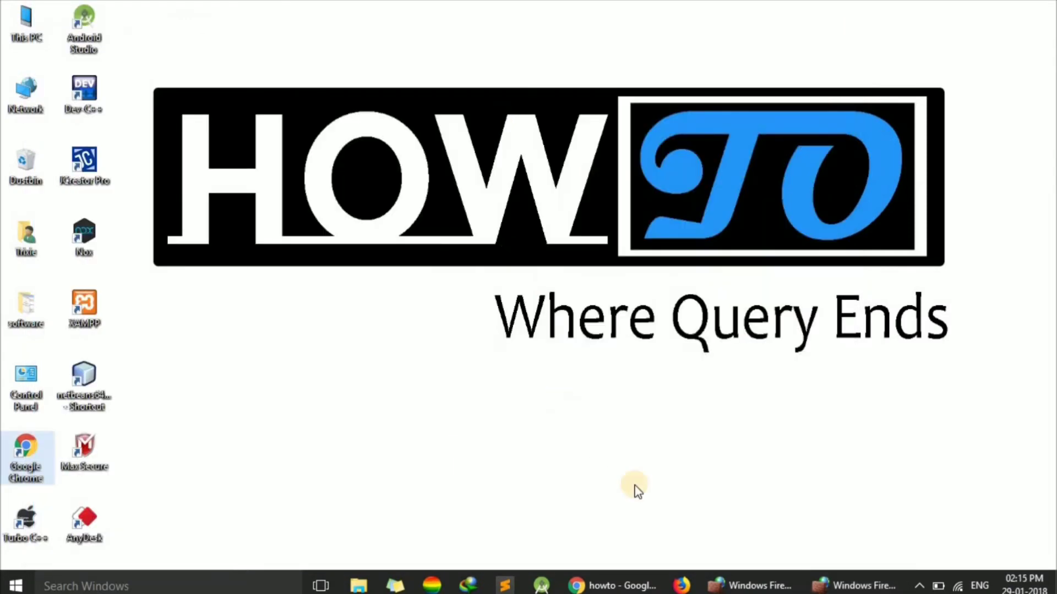
Step: Rerun the howto search in Chrome, confirm 'This site can't be reached' appears, then minimize Chrome
left_click(631, 587)
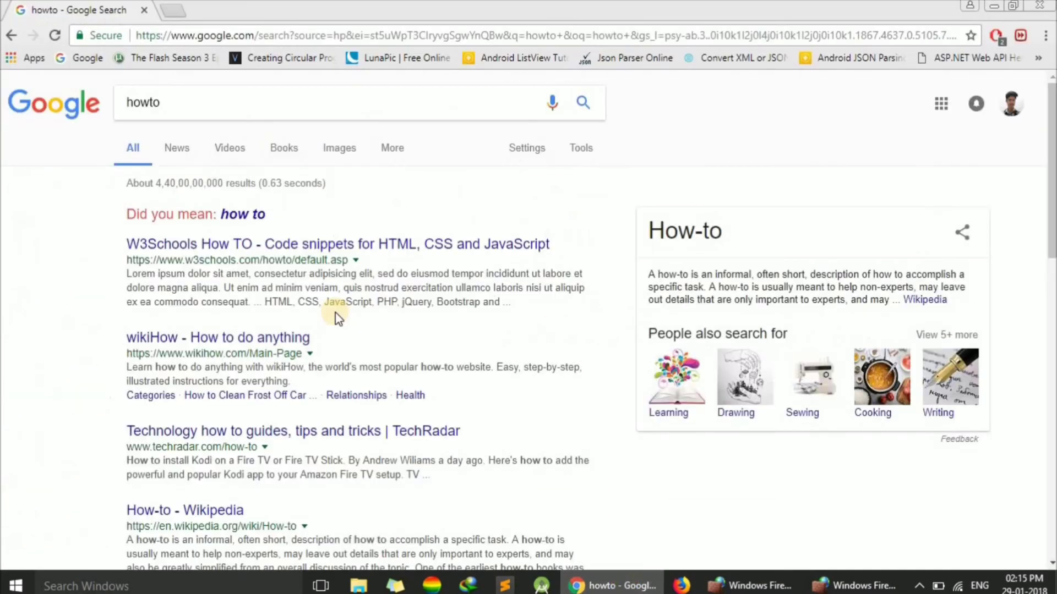
left_click(175, 104)
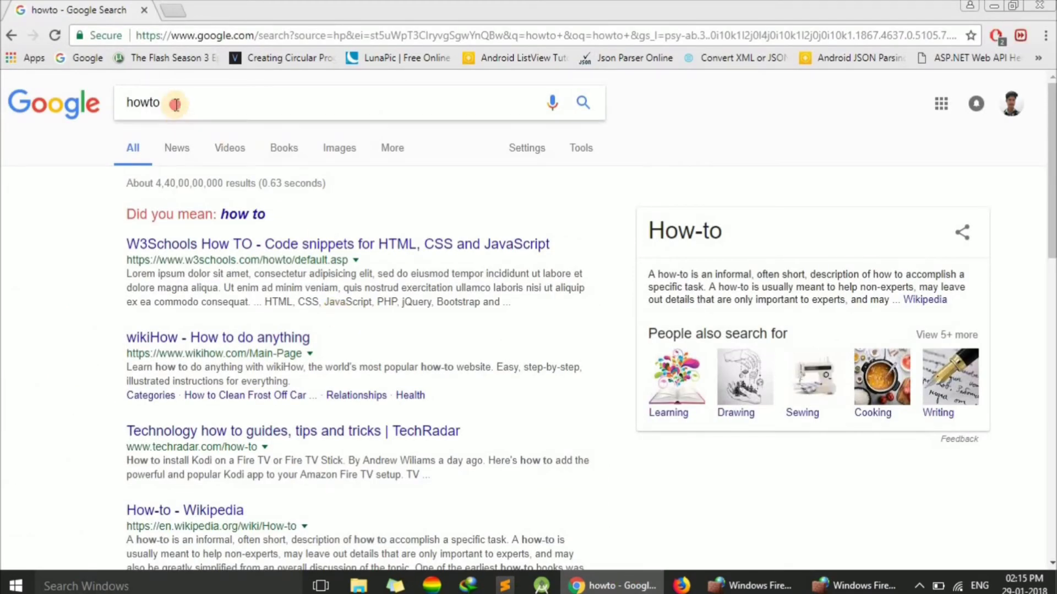
key("Return")
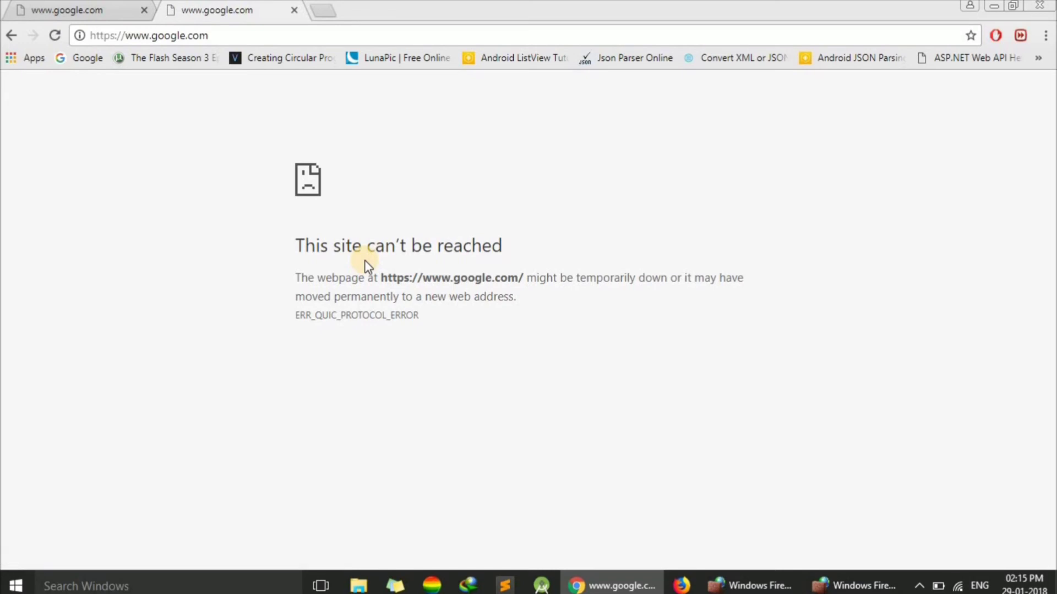
key("super+d")
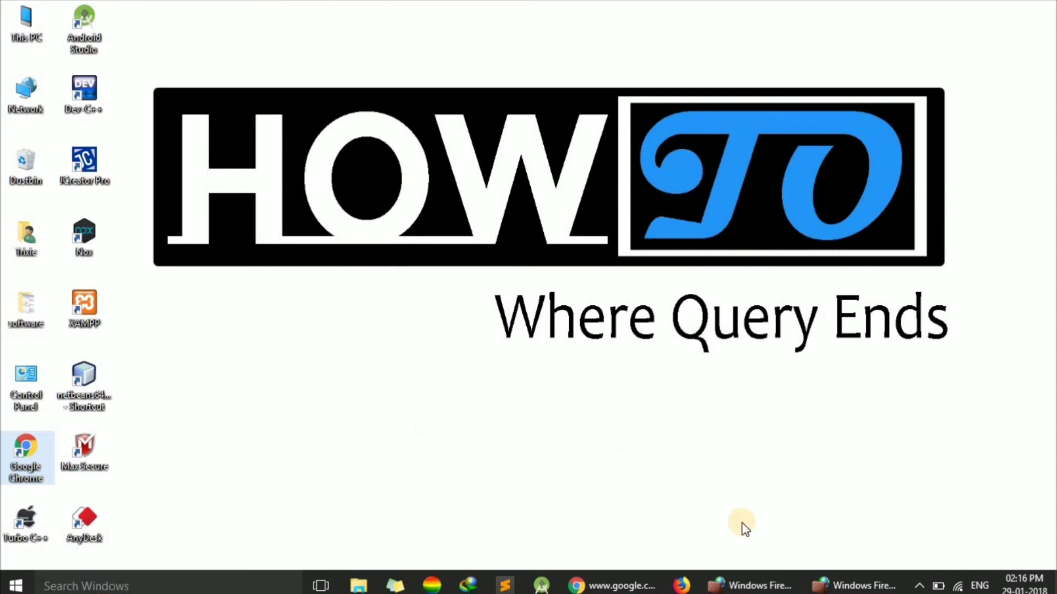
Step: Select the chromeblocked rule in Outbound Rules and delete it, confirming with Yes
left_click(837, 586)
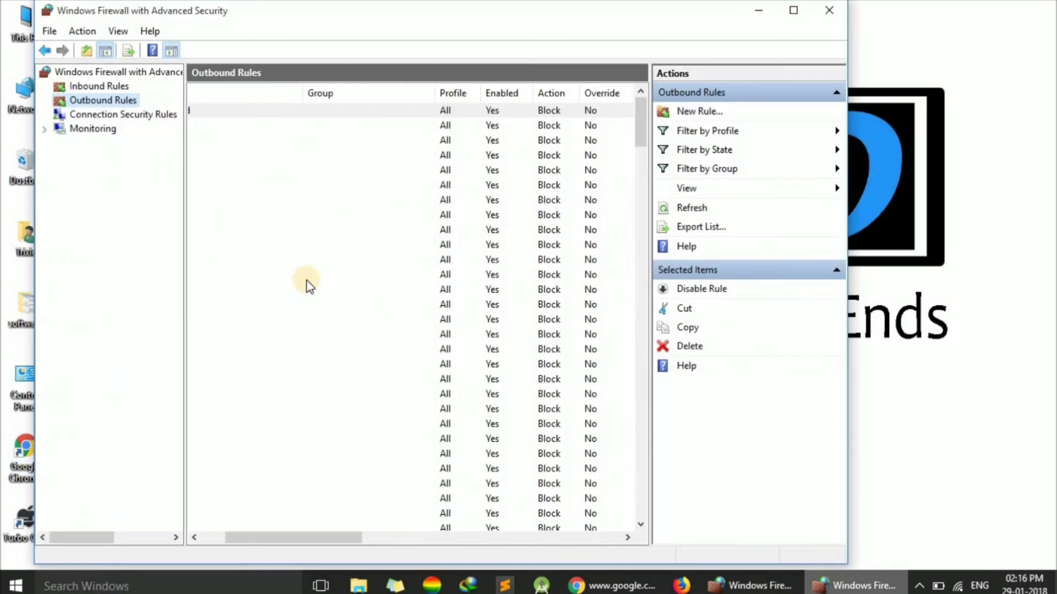
left_click(362, 185)
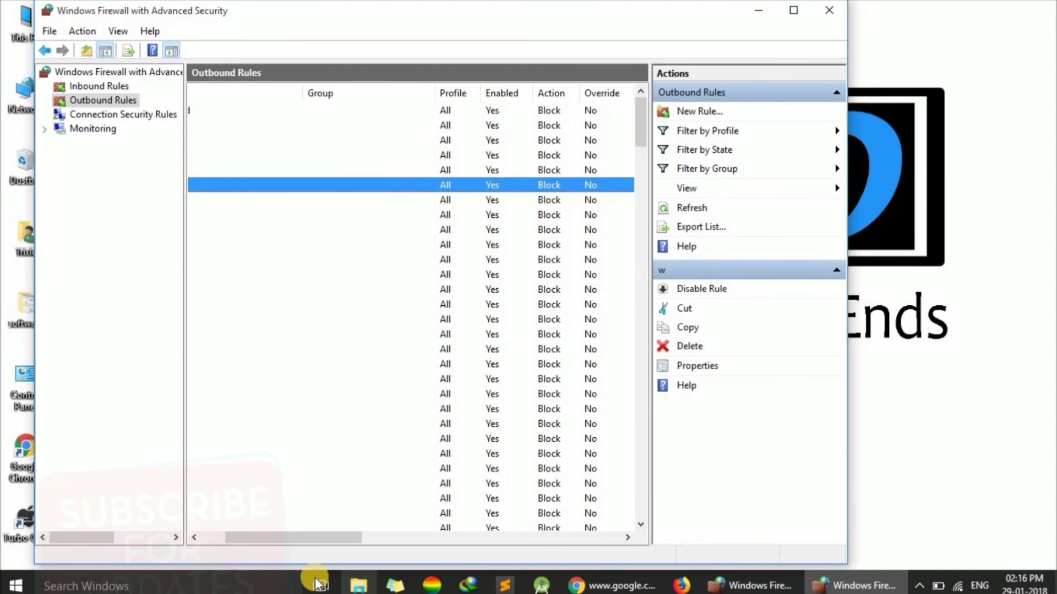
left_click_drag(271, 544, 247, 543)
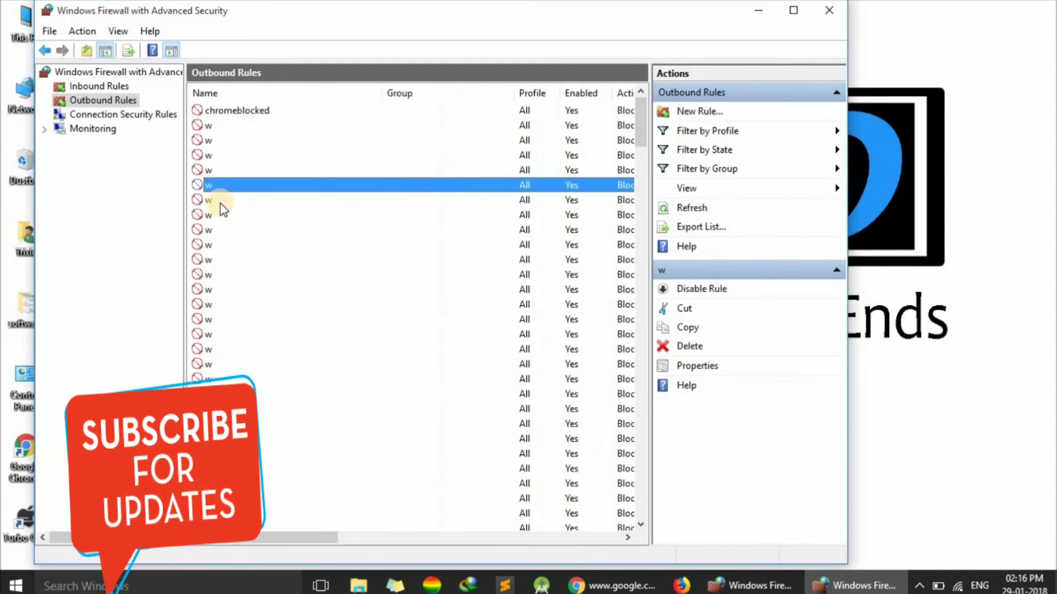
left_click(220, 111)
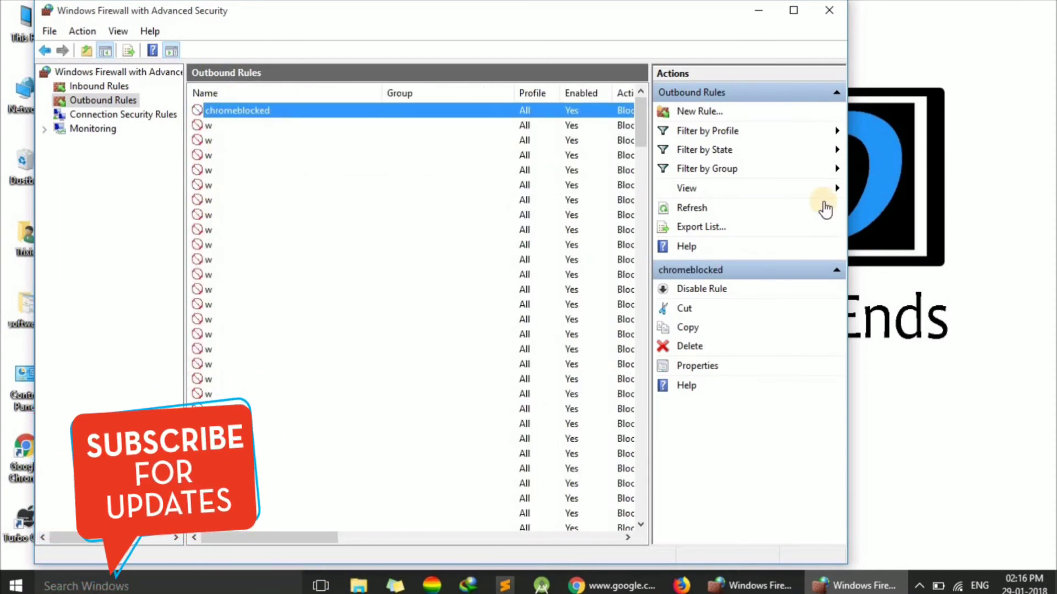
left_click(687, 346)
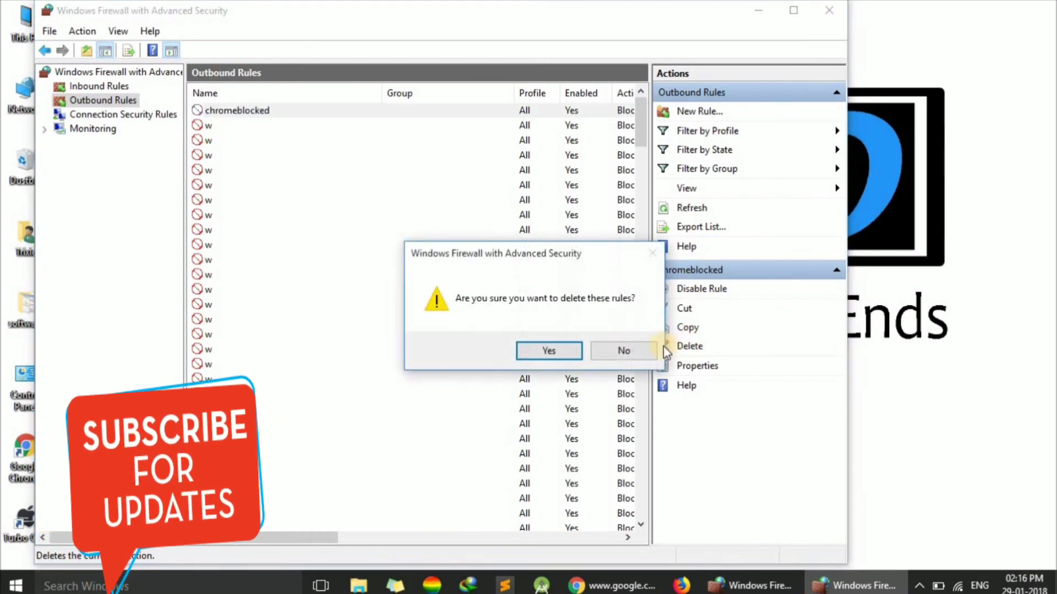
left_click(568, 348)
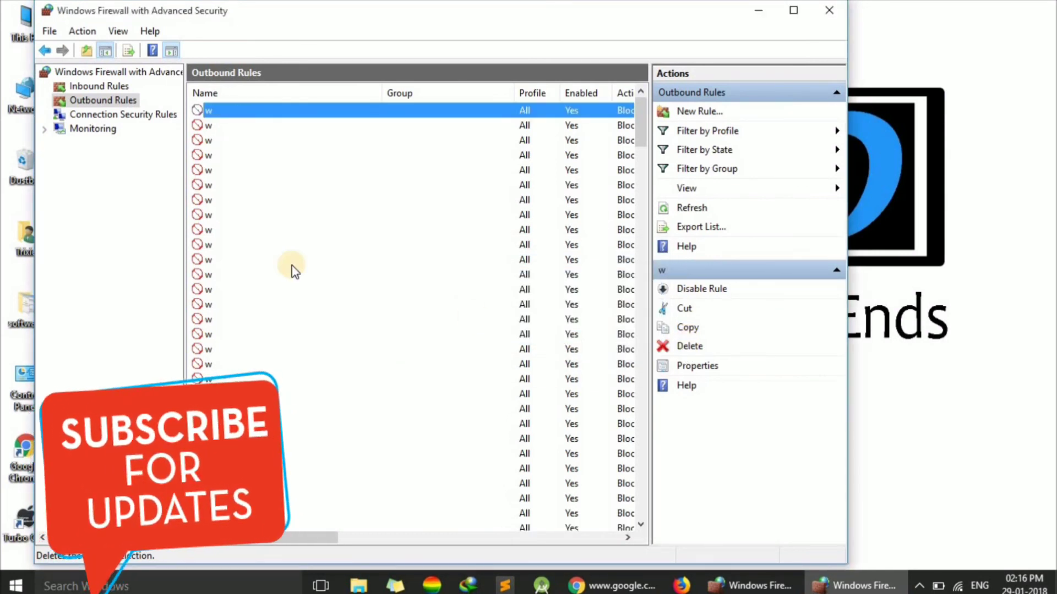
Step: Reload google.com in Chrome to confirm the page loads again
key("super+d")
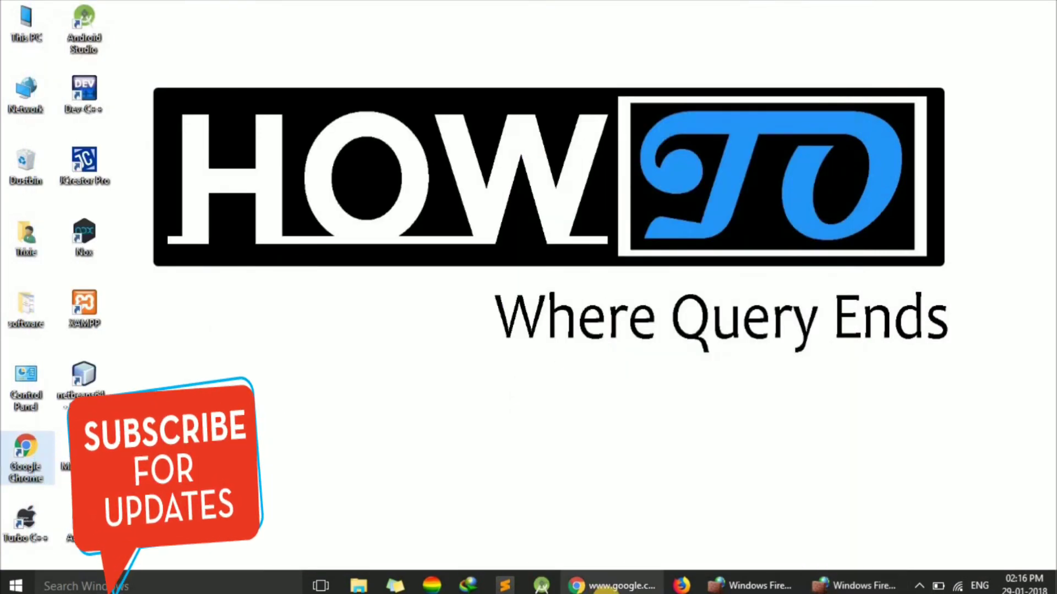
left_click(610, 586)
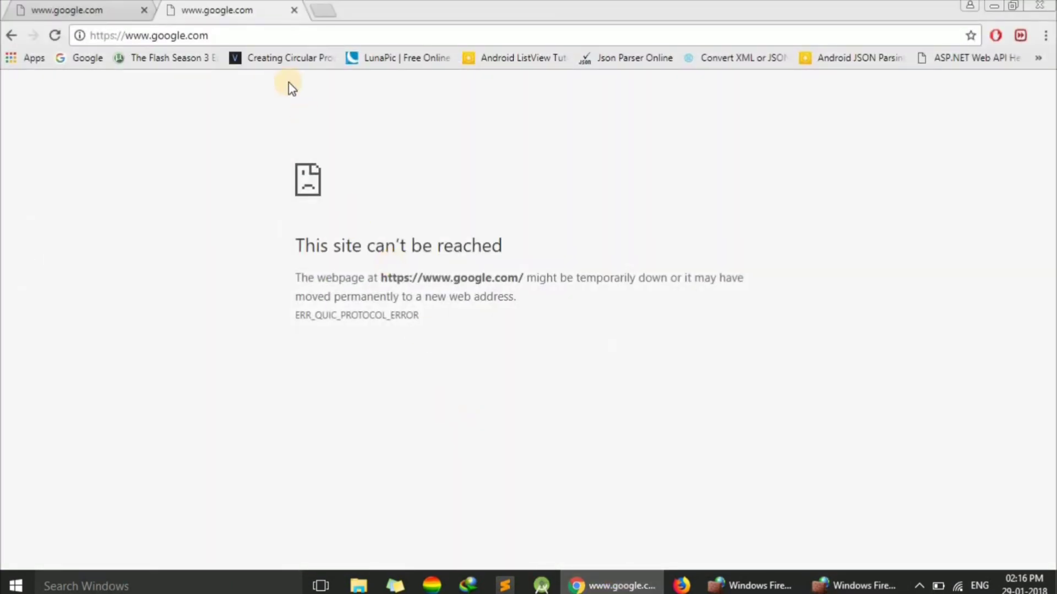
left_click(261, 34)
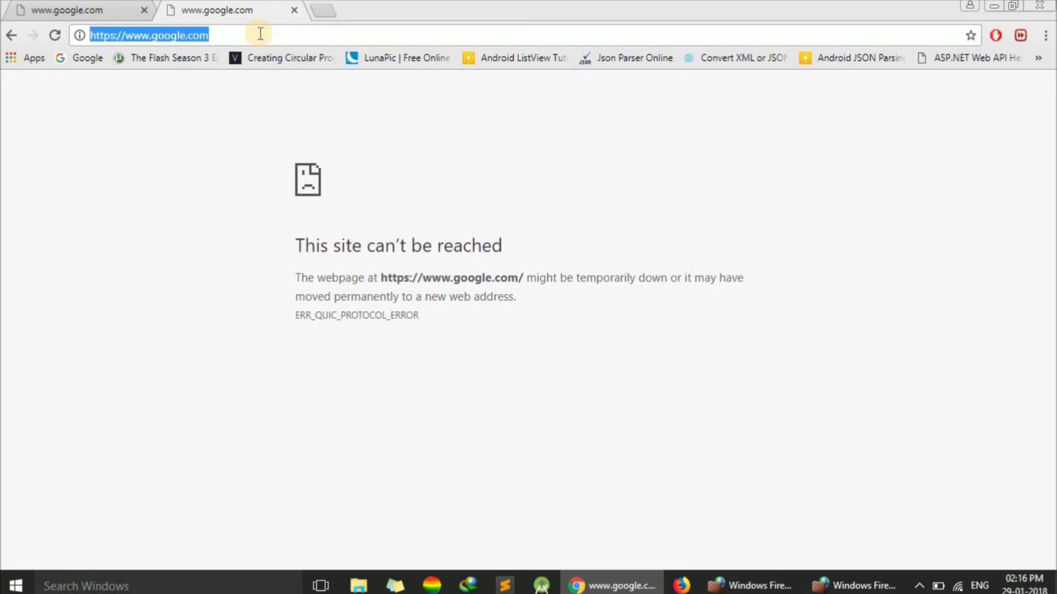
key("Return")
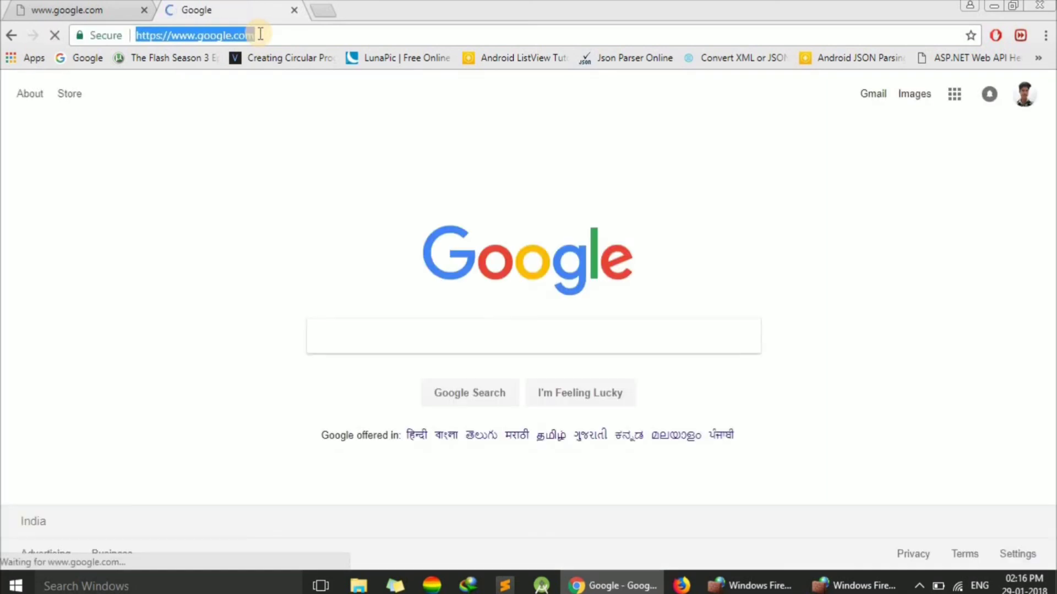
Step: Run a test Google search for 'gool morninng'
left_click(547, 338)
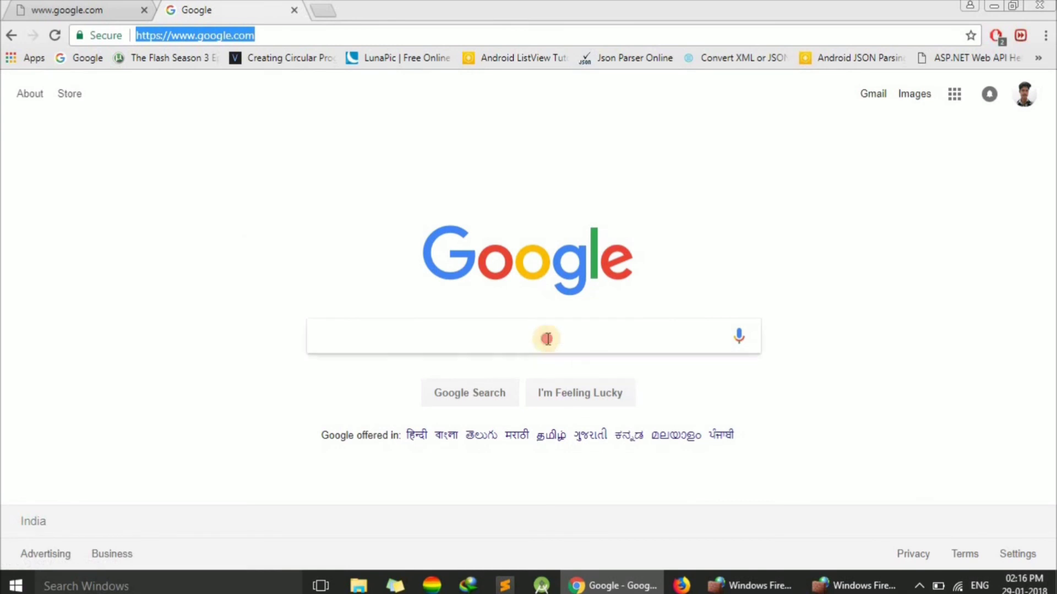
type("gool m")
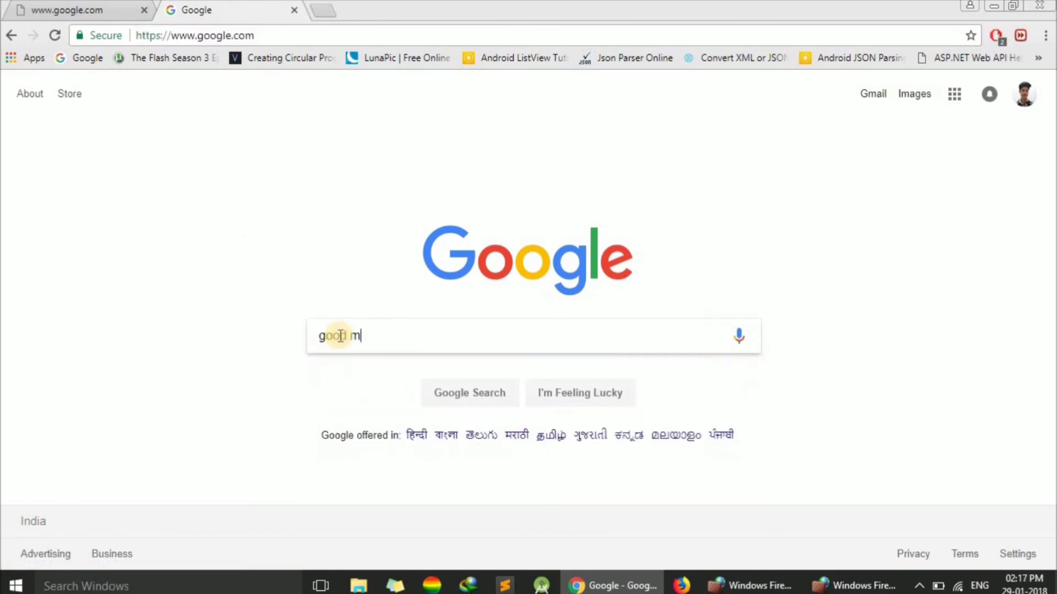
type("orninng")
key("Return")
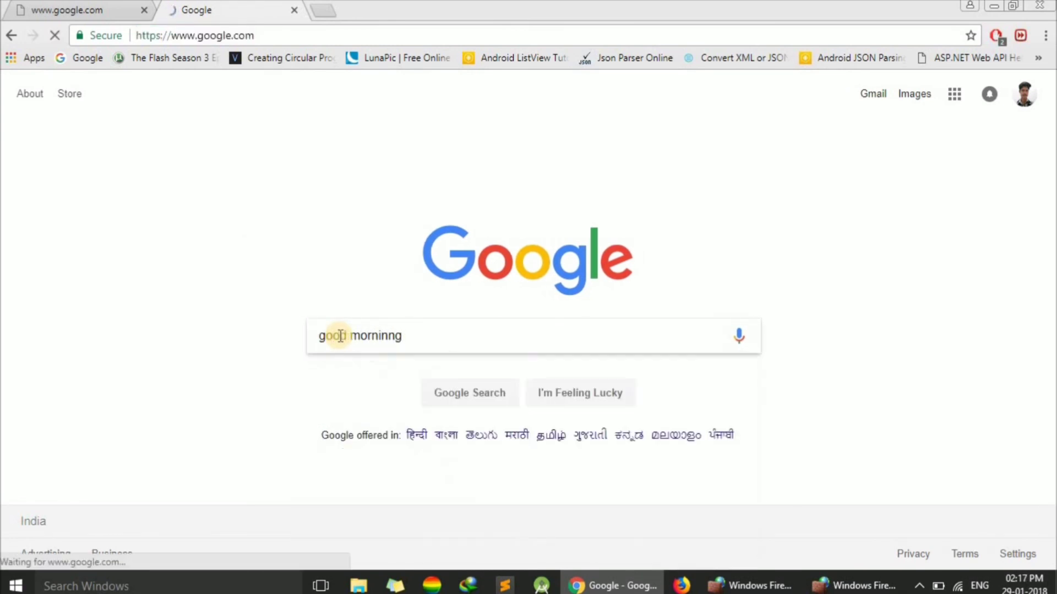